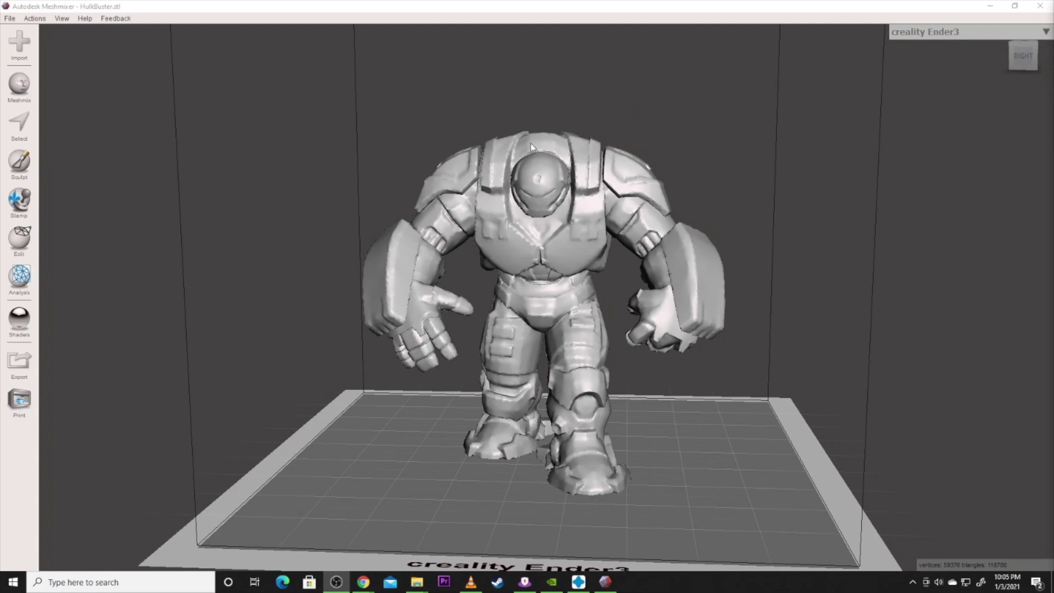
Select the faces at the empty-handed figure's shoulder seam and slice the arm off with a vertical Plane Cut set to Slice (Keep Both)
left_click(19, 123)
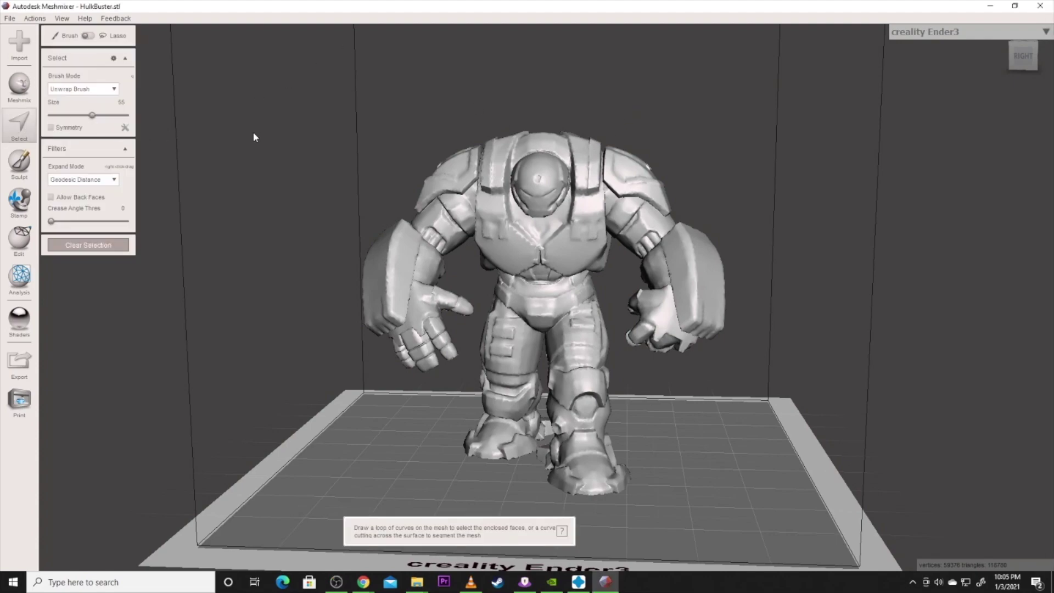
mouse_move(603, 136)
left_mouse_down()
mouse_move(611, 253)
mouse_move(623, 203)
mouse_move(620, 128)
mouse_move(601, 141)
left_mouse_up()
mouse_move(65, 41)
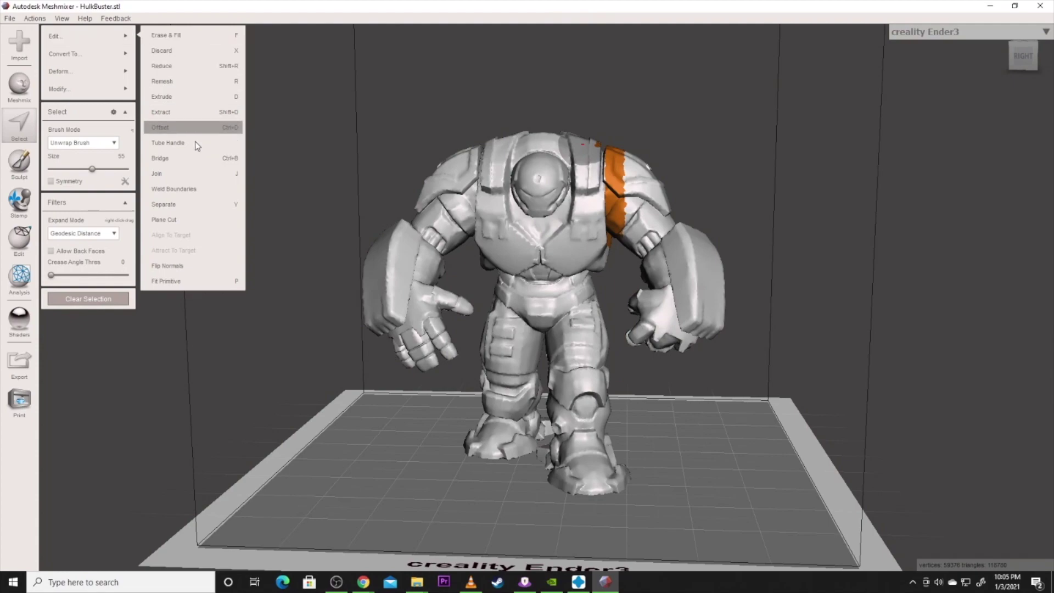
left_click(197, 221)
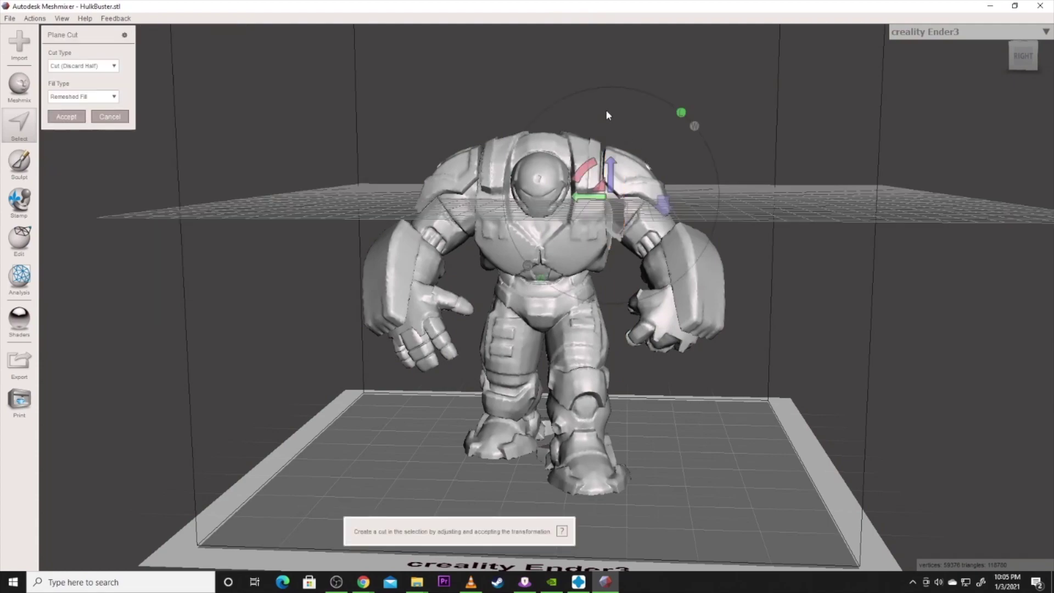
left_click_drag(614, 110, 616, 270)
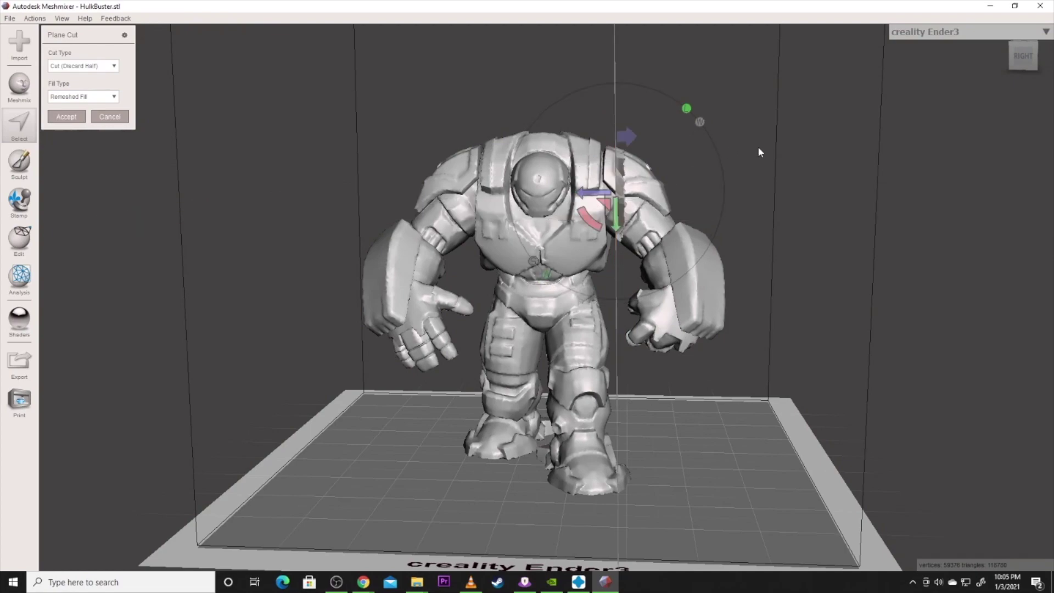
left_click(87, 66)
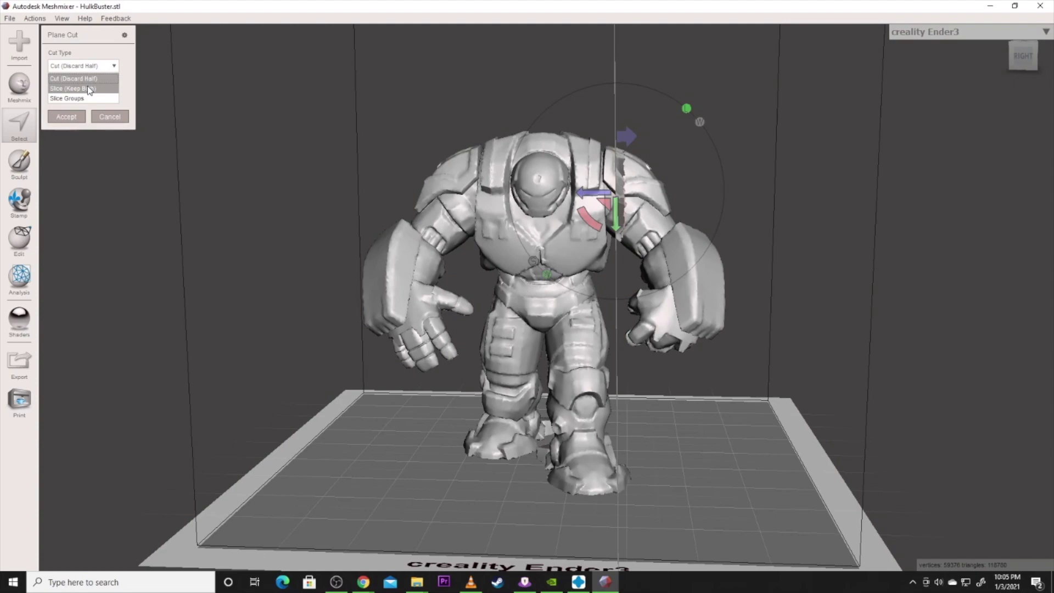
left_click(87, 86)
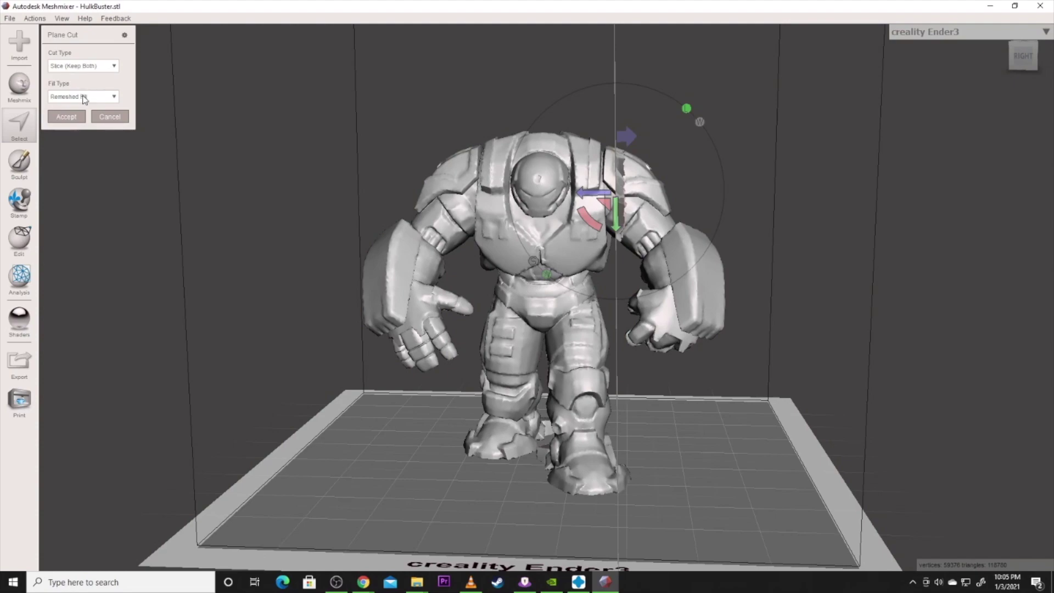
left_click(67, 117)
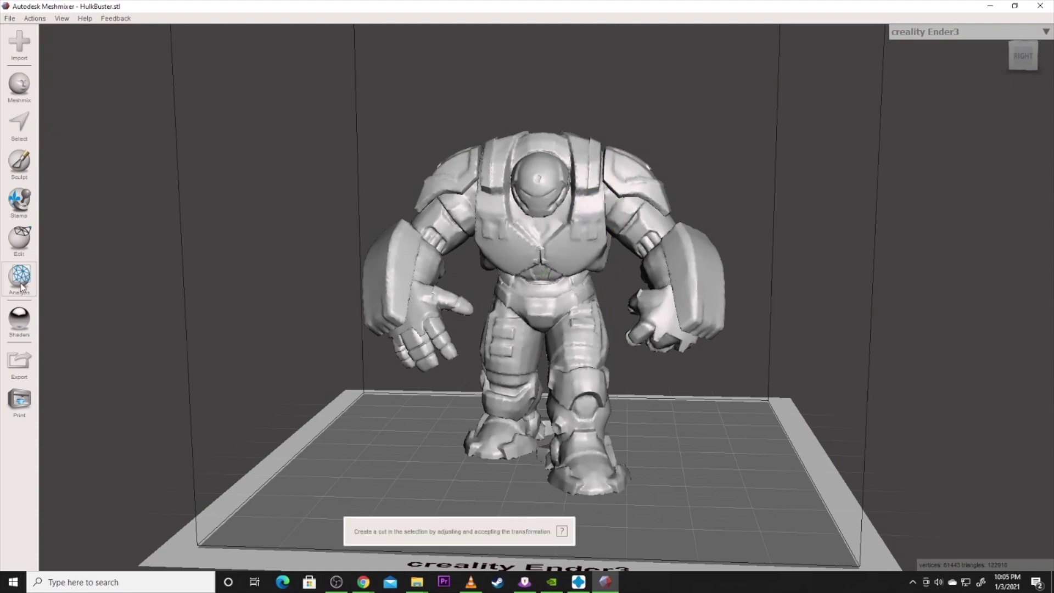
Separate the sliced mesh into shells and select the body and the severed arm in turn
left_click(18, 241)
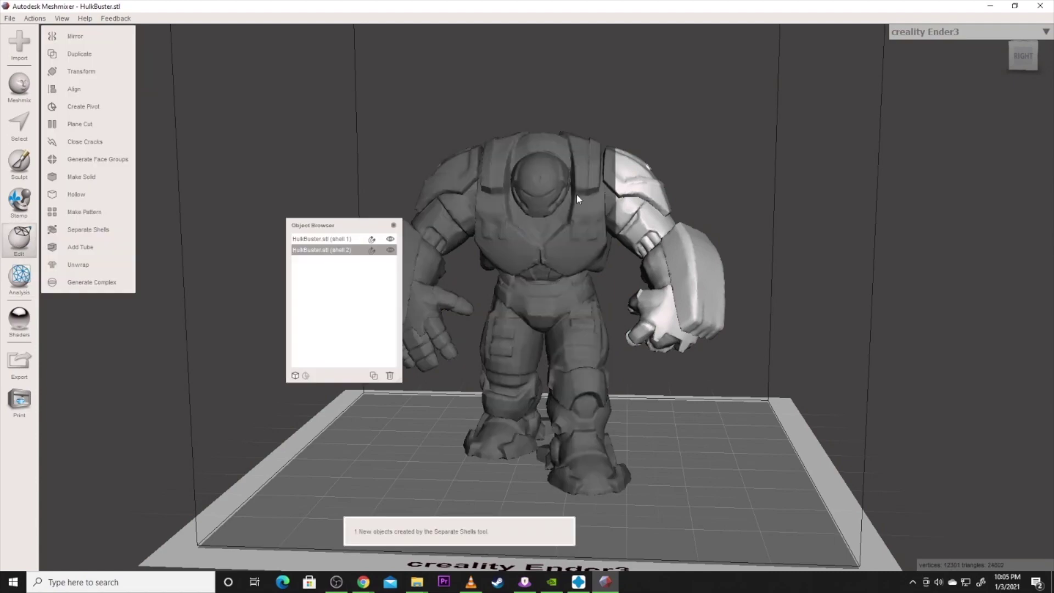
left_click(582, 193)
left_click(643, 201)
left_click(576, 203)
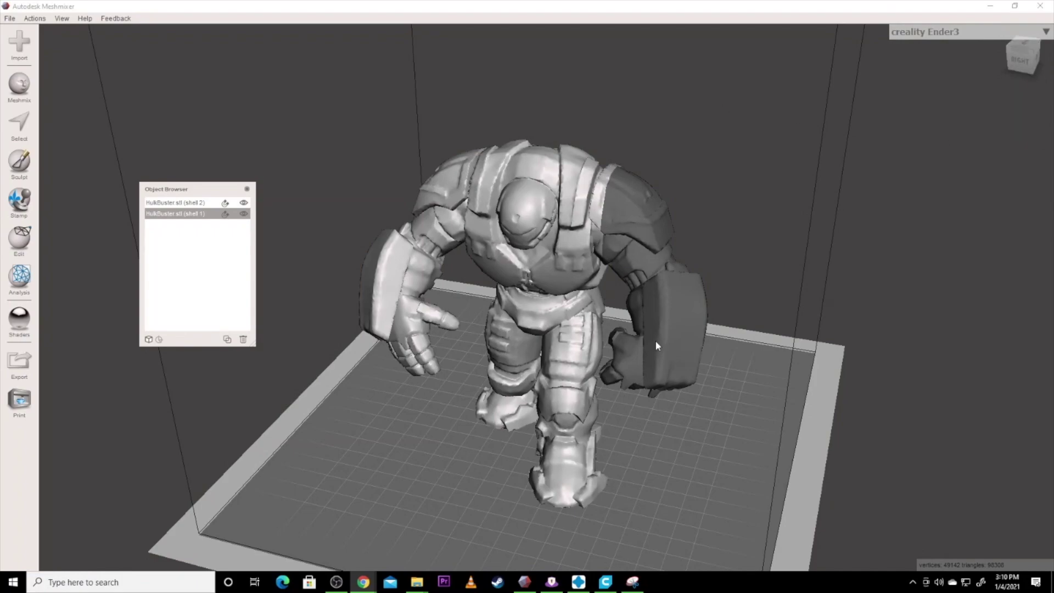
Hide the severed arm shell and make the body the active object
left_click(1015, 60)
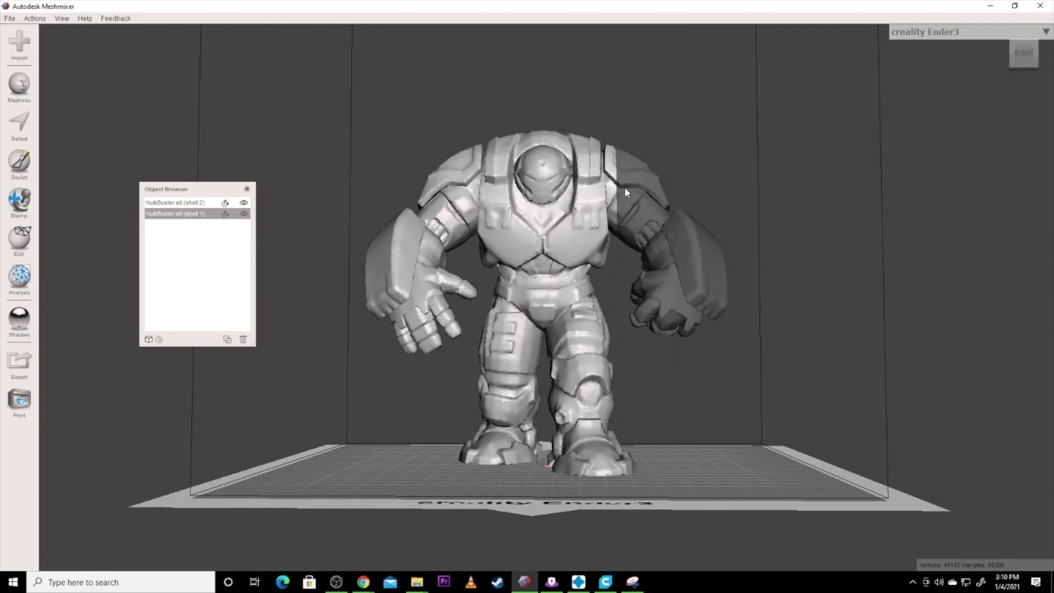
left_click(646, 202)
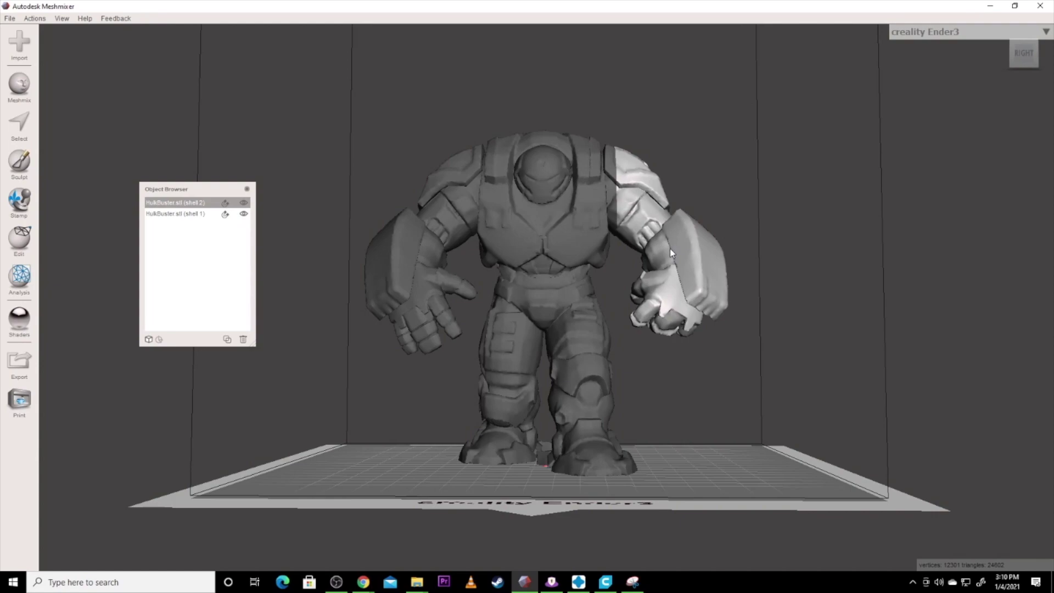
left_click(243, 203)
left_click(493, 253)
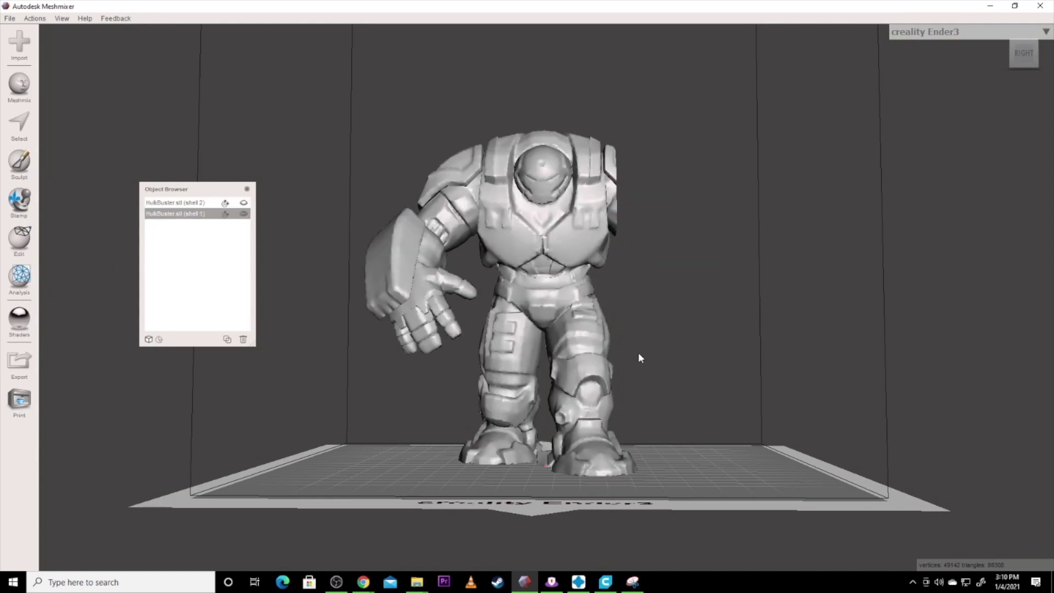
Place a cylinder primitive on the body's cut shoulder face and shrink it to a dimension of about 10.79 mm
left_click_drag(1022, 56, 924, 80)
left_click(19, 86)
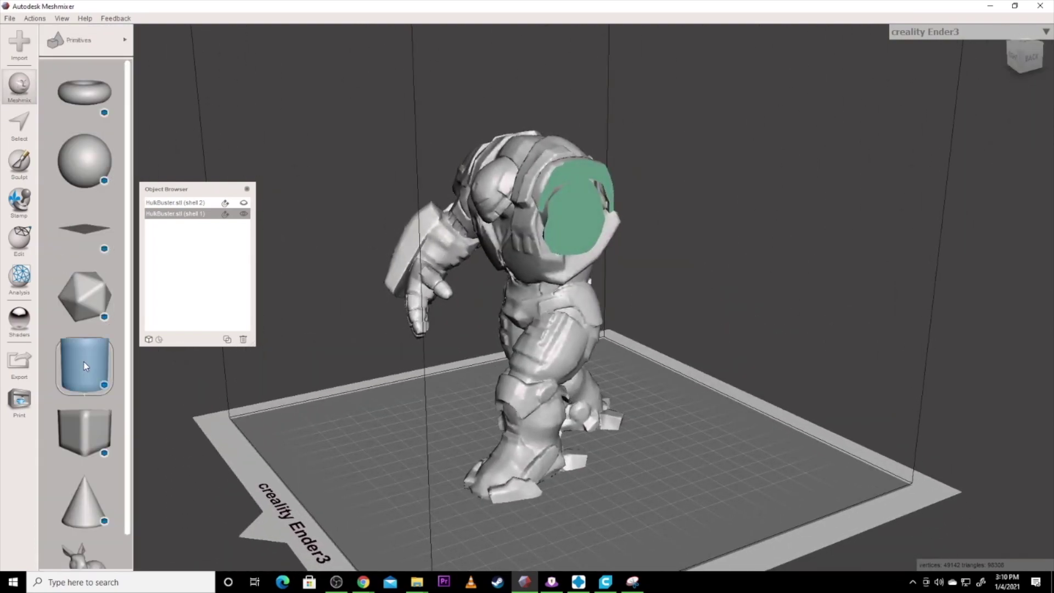
left_click_drag(92, 364, 582, 218)
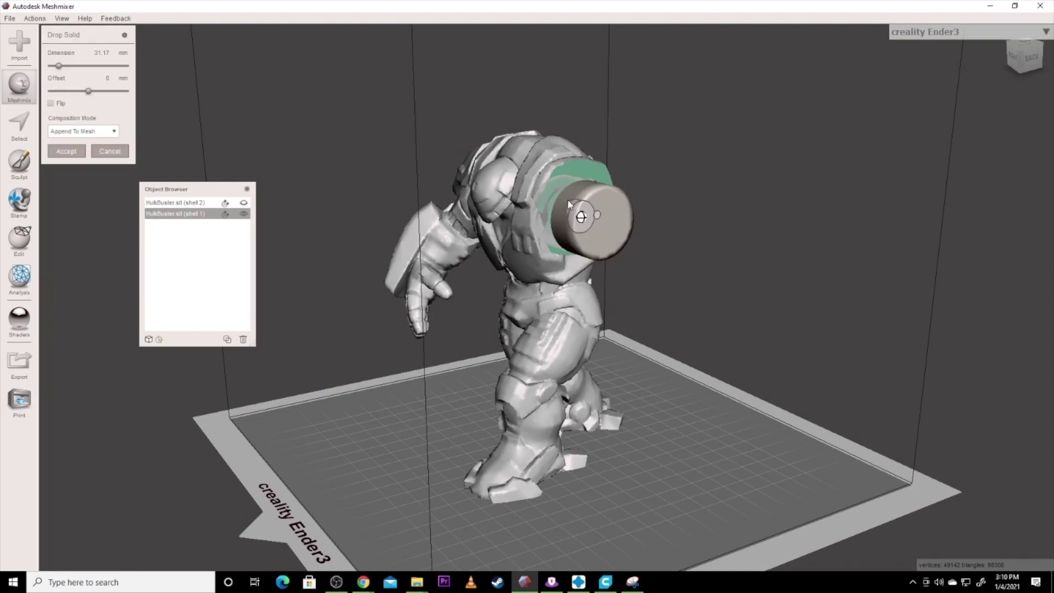
left_click_drag(571, 206, 589, 218)
left_click(1020, 49)
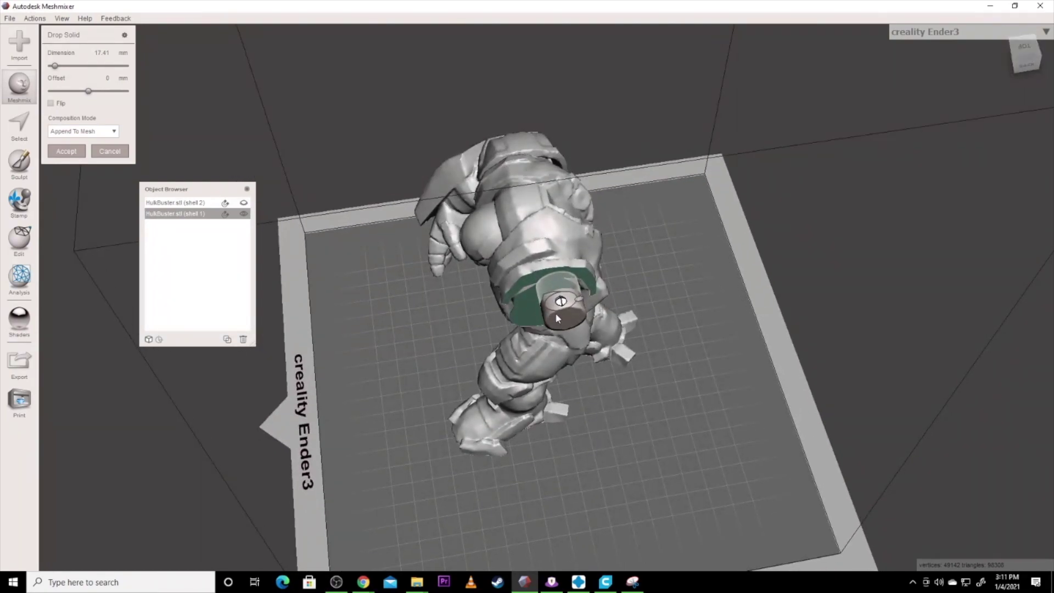
mouse_move(551, 296)
left_mouse_down()
mouse_move(559, 307)
mouse_move(546, 308)
left_mouse_up()
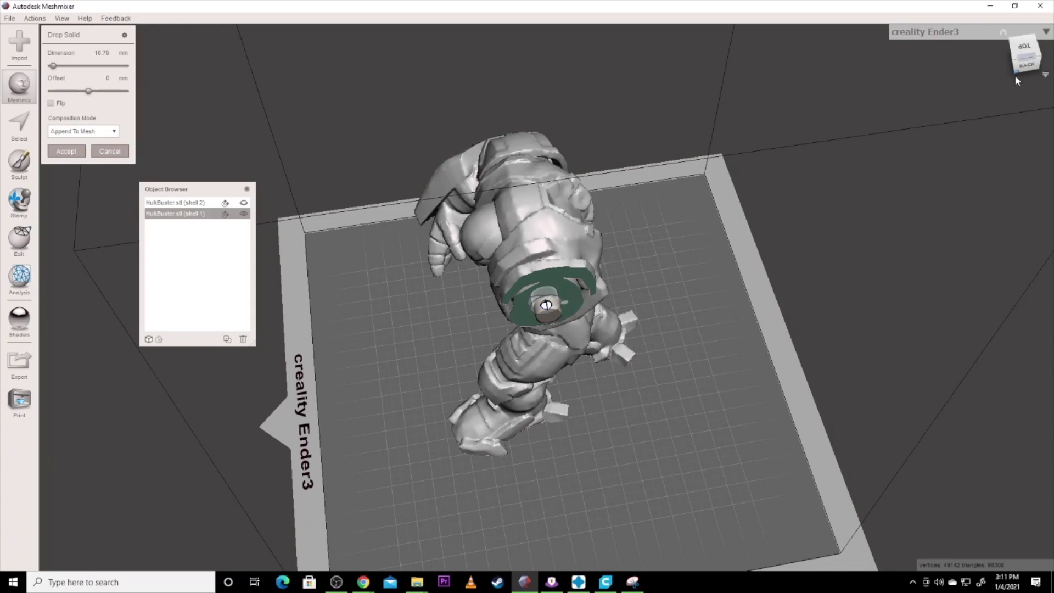
left_click(1037, 39)
left_click_drag(1039, 38, 1007, 42)
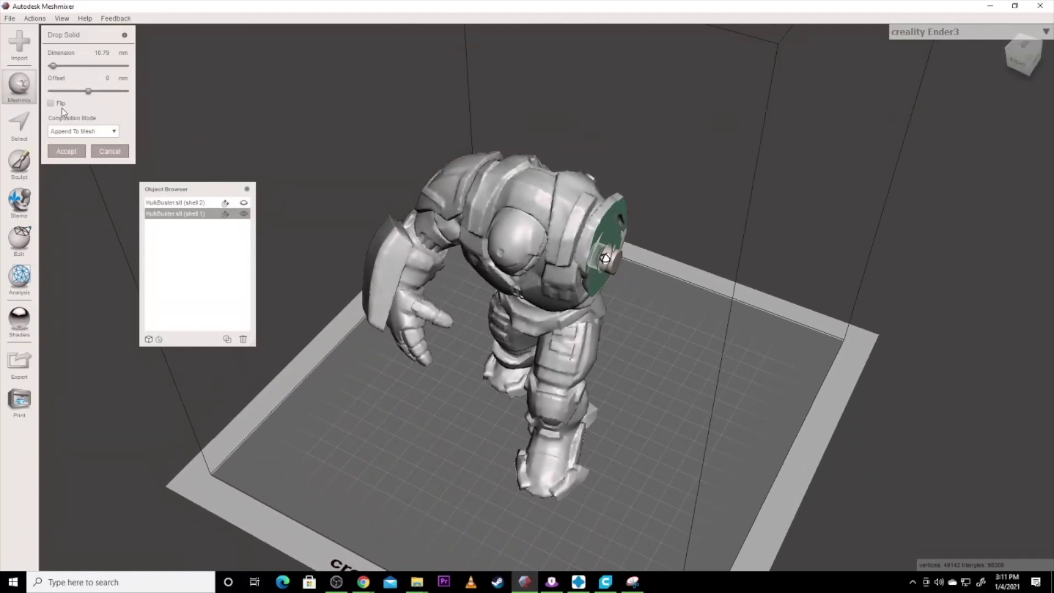
Add the cylinder as a separate part using the Create New Object composition mode
left_click(77, 132)
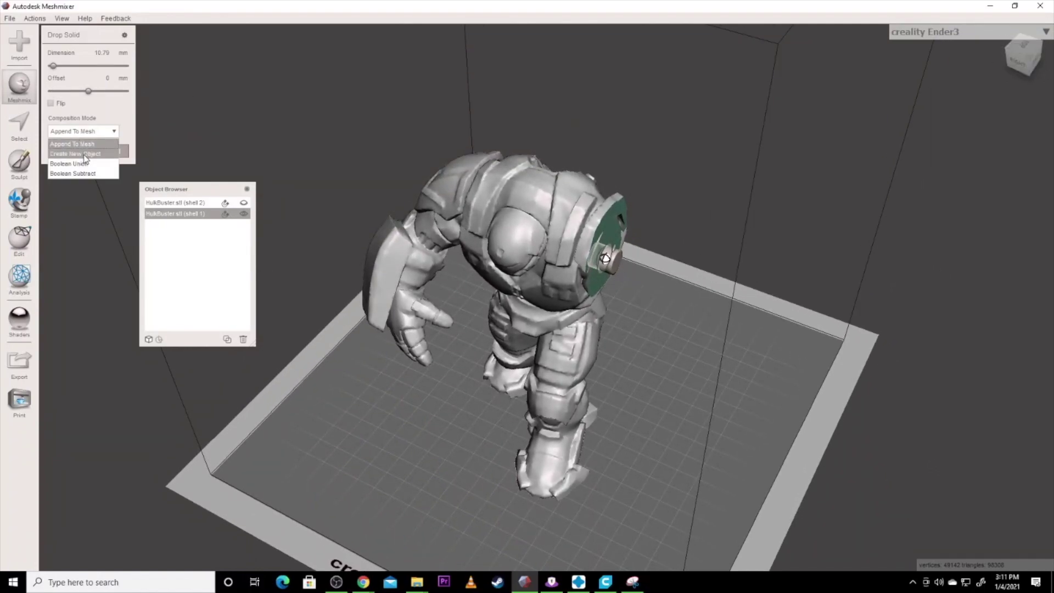
left_click(83, 154)
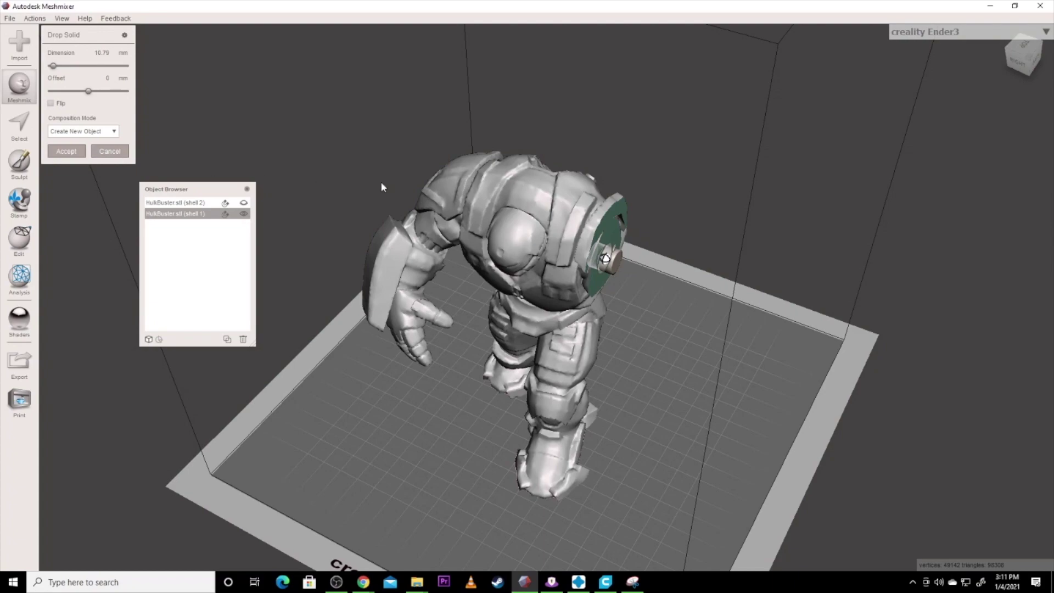
left_click(68, 155)
Duplicate the dropped cylinder twice and hide both copies, keeping the original cylinder shown and selected
left_click(213, 225)
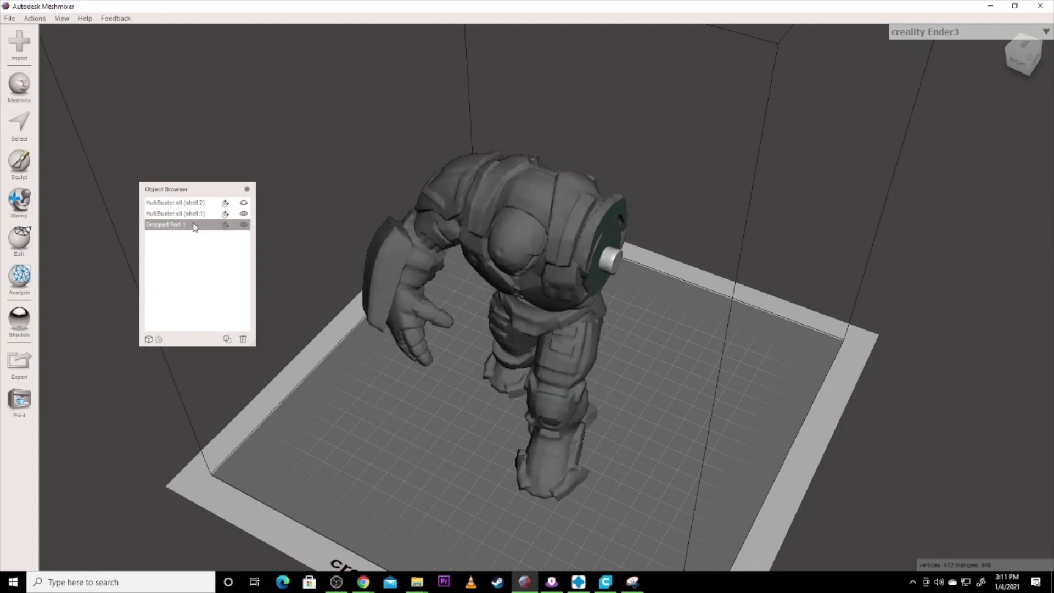
left_click(227, 340)
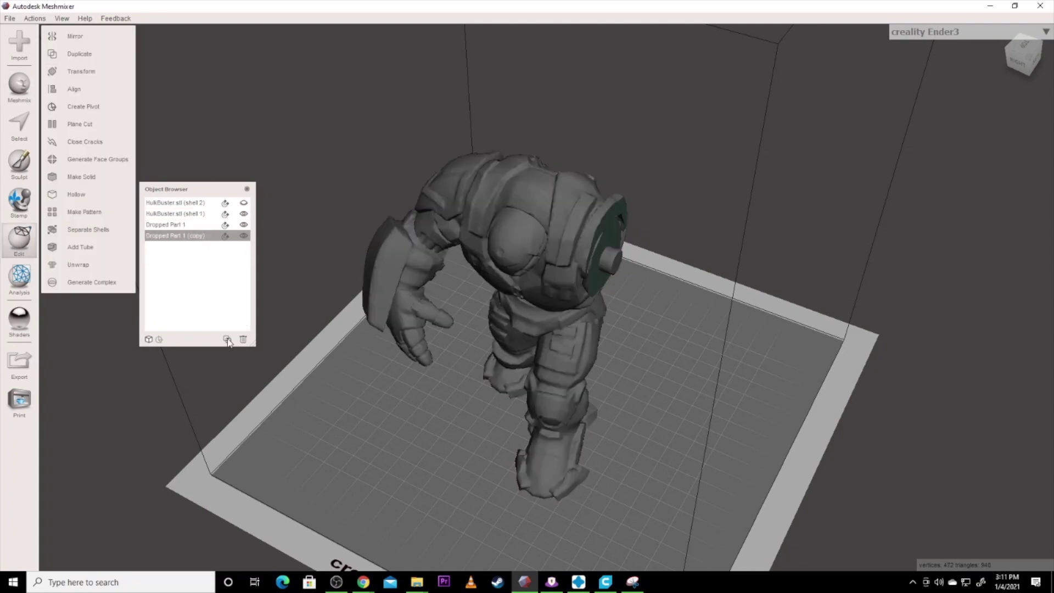
left_click(227, 340)
left_click(171, 225)
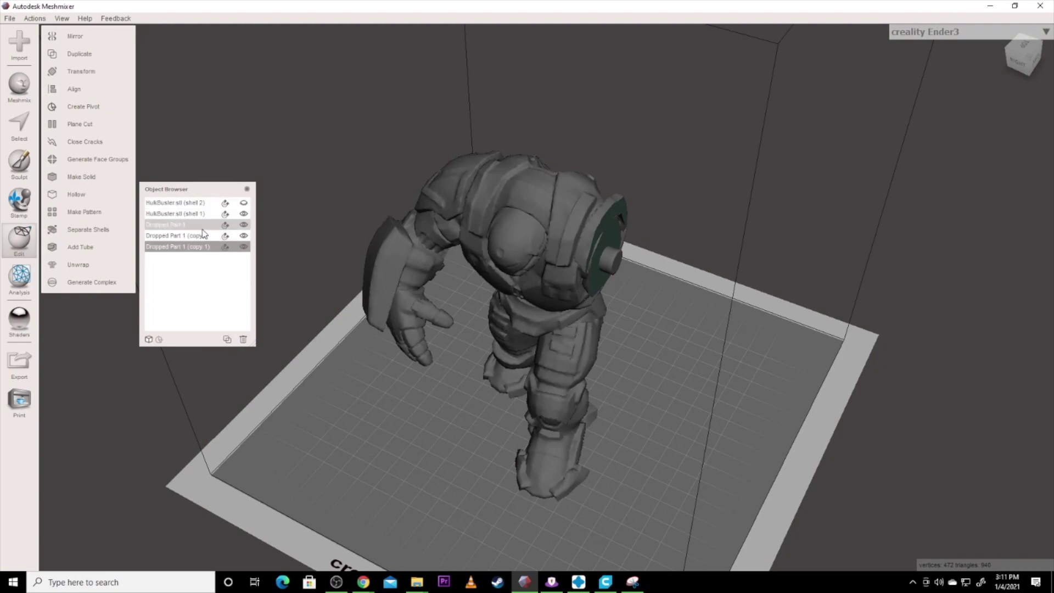
left_click(244, 235)
left_click(244, 247)
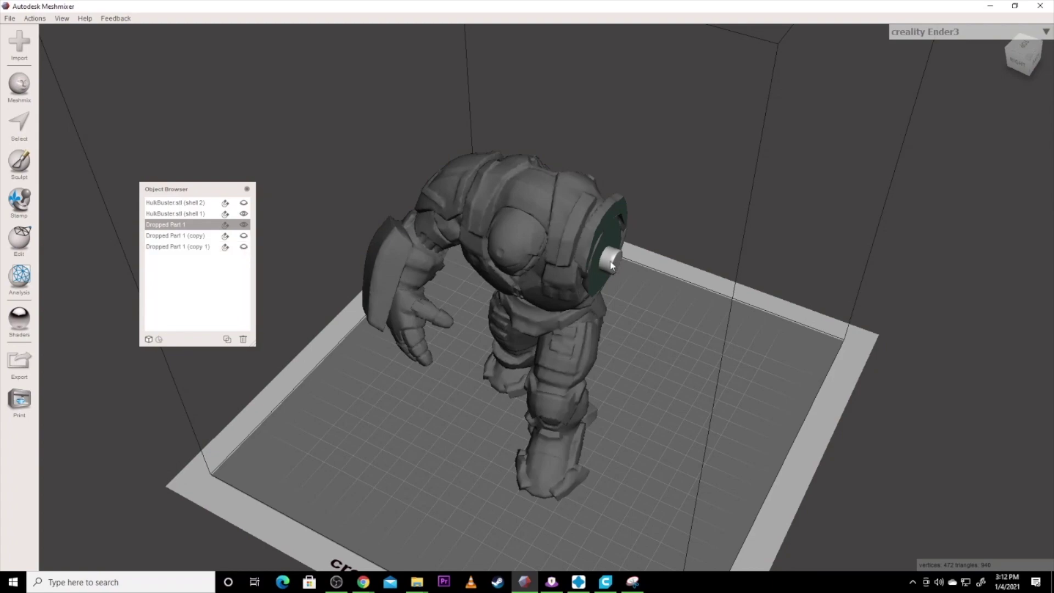
Subtract the cylinder from the body with Boolean Difference, turning Auto-Reduce Result off and lowering the target edge scale
left_click(572, 264)
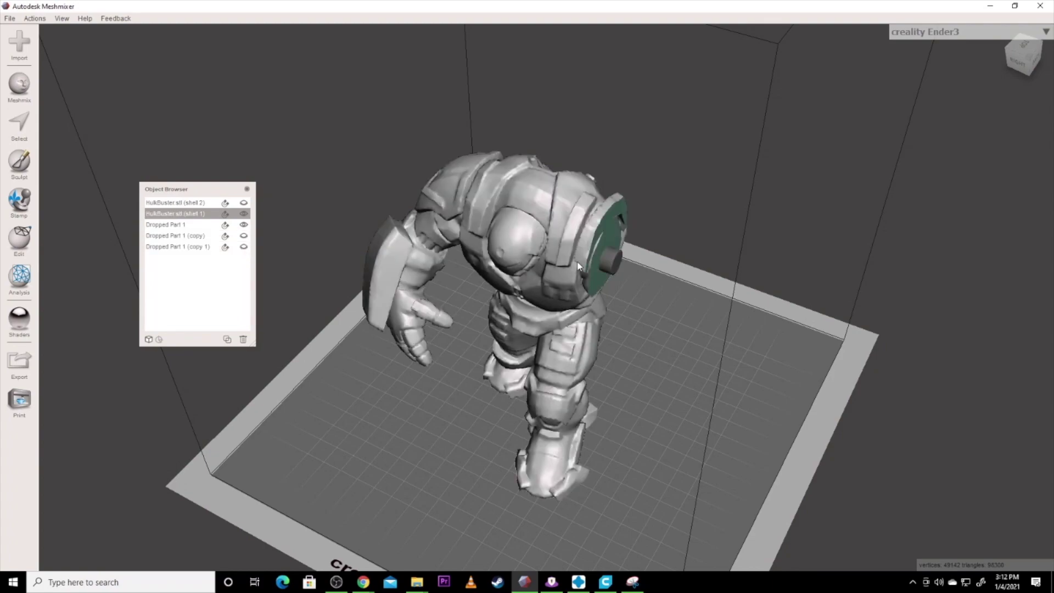
left_click(609, 260, "shift")
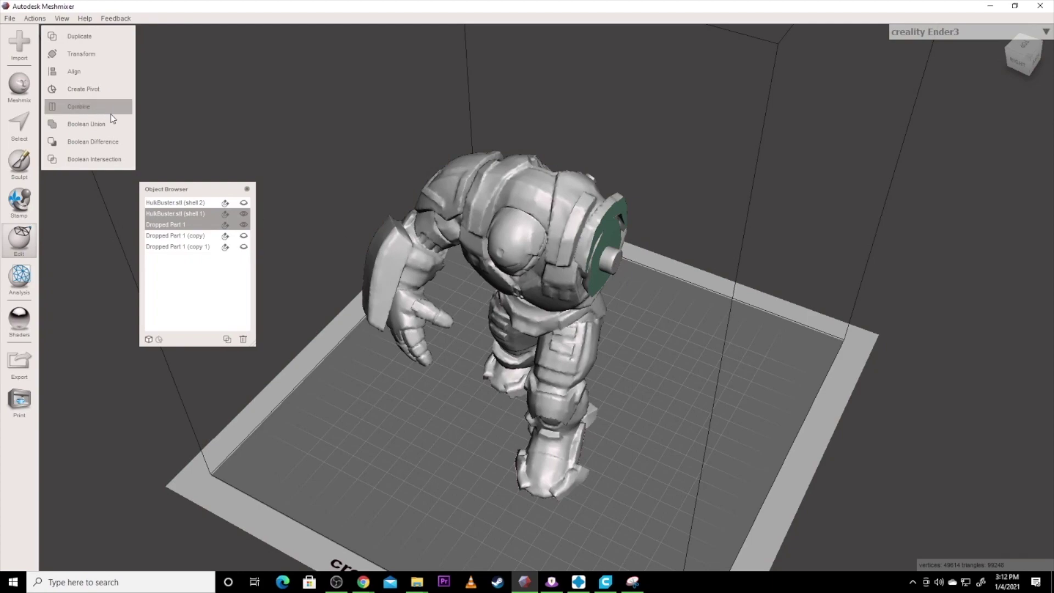
left_click(106, 144)
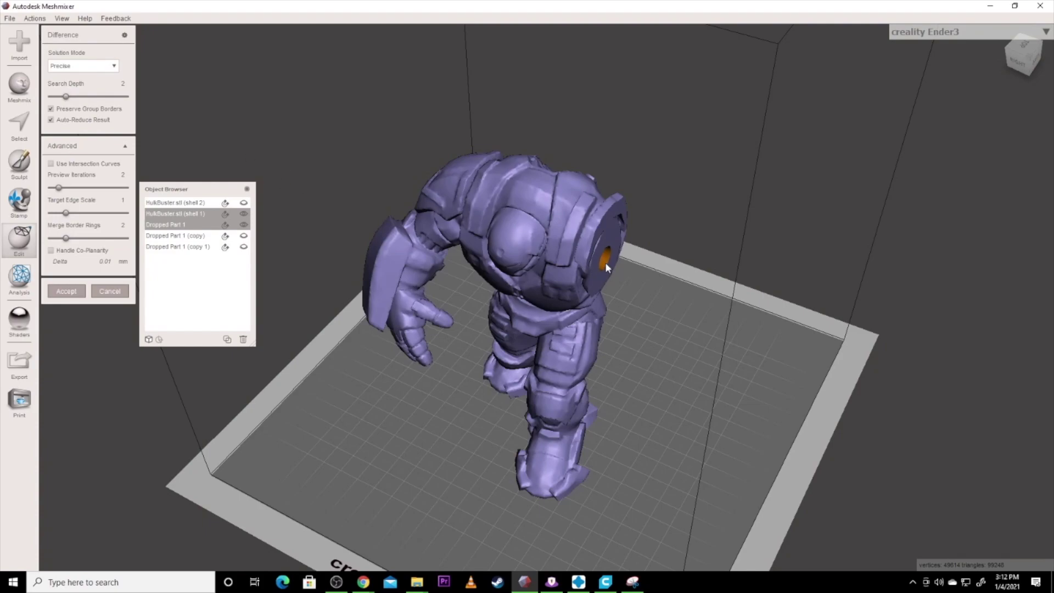
left_click(1036, 58)
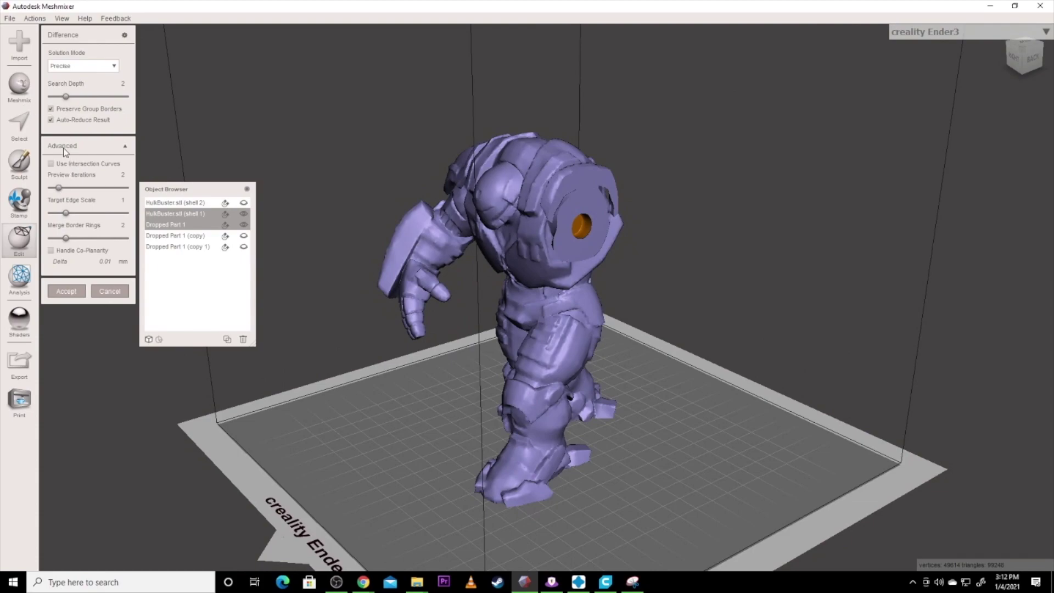
left_click(51, 119)
left_click_drag(66, 213, 60, 214)
left_click(68, 292)
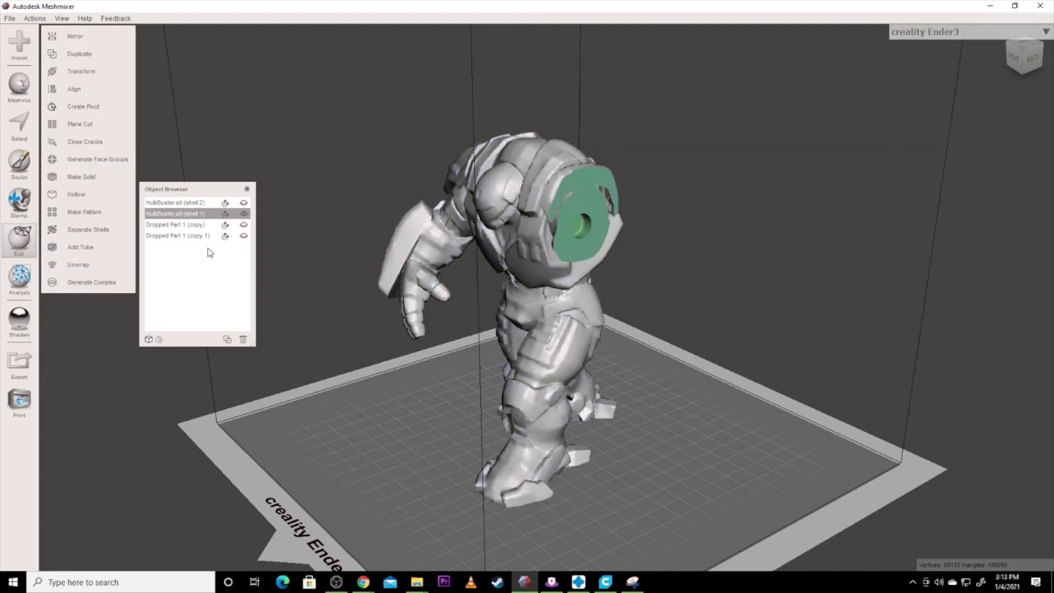
Hide the body and show only the severed arm and the first cylinder copy
left_click(244, 214)
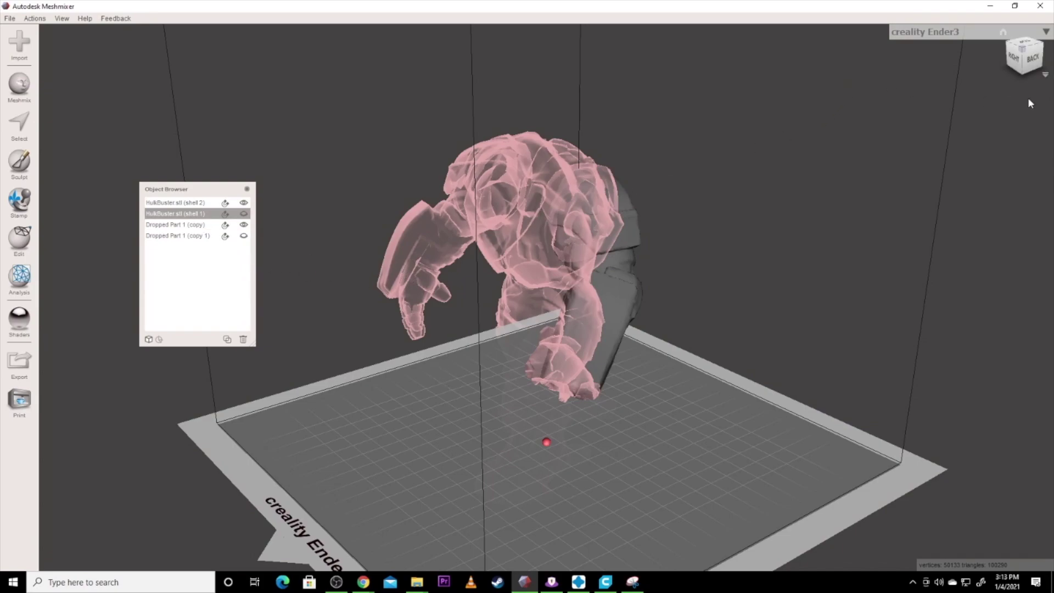
left_click_drag(1019, 74, 643, 272)
left_click(618, 242)
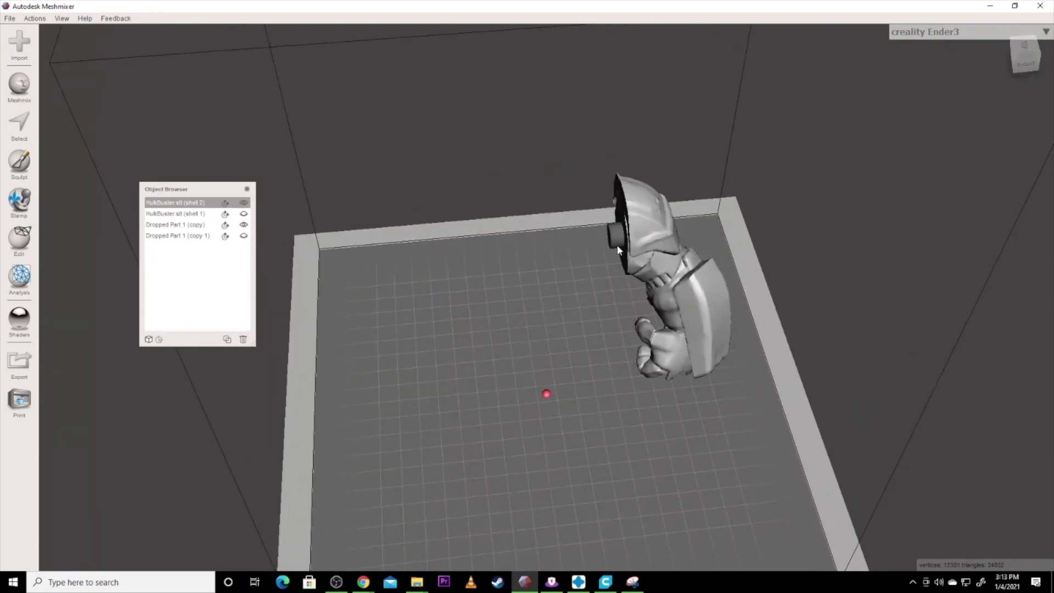
Try to cut the peg hole into the arm using Boolean Difference with the cylinder copy, Auto-Reduce Result off and a lower target edge scale
left_click(650, 225)
left_click(619, 243)
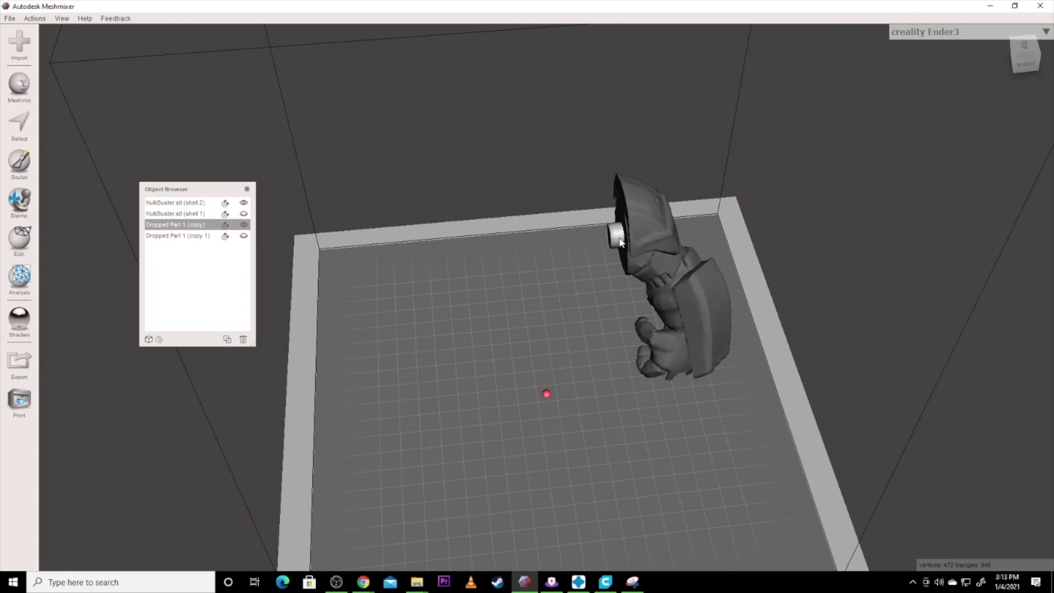
left_click(619, 242, "shift")
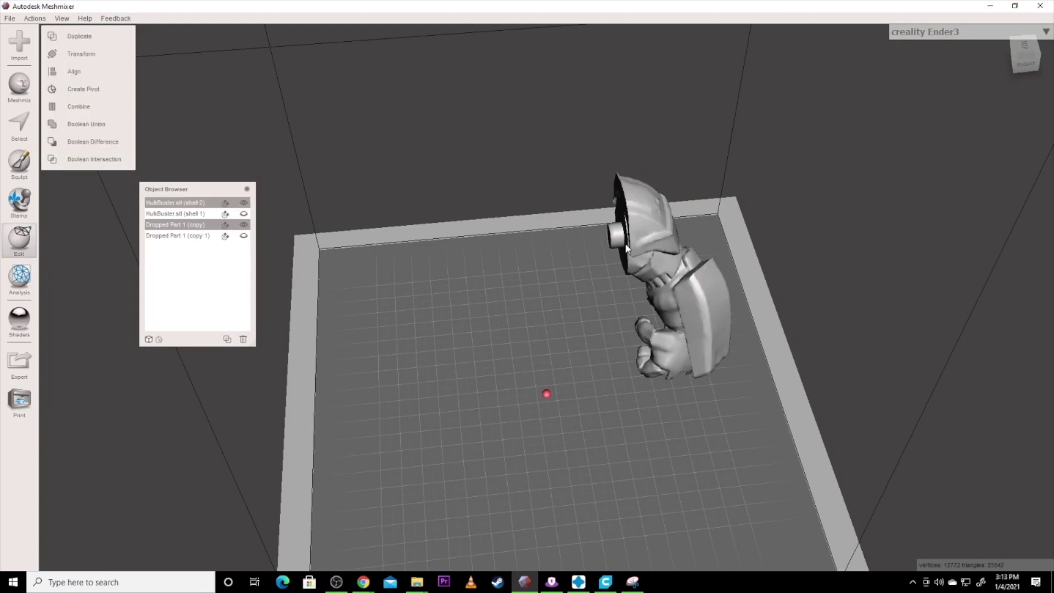
left_click(85, 142)
left_click(51, 118)
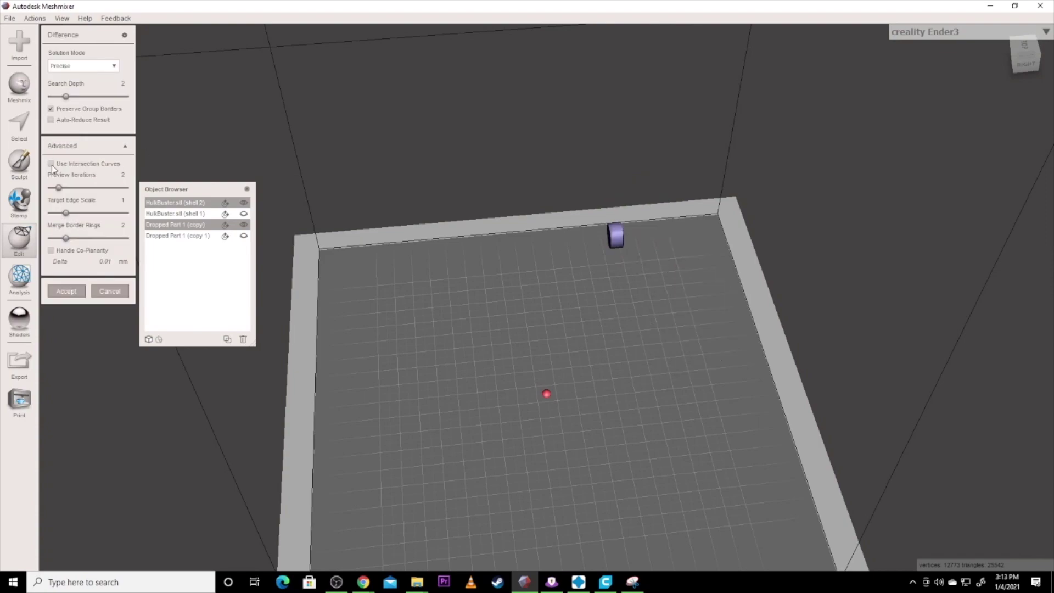
left_click_drag(62, 213, 55, 218)
left_click(60, 291)
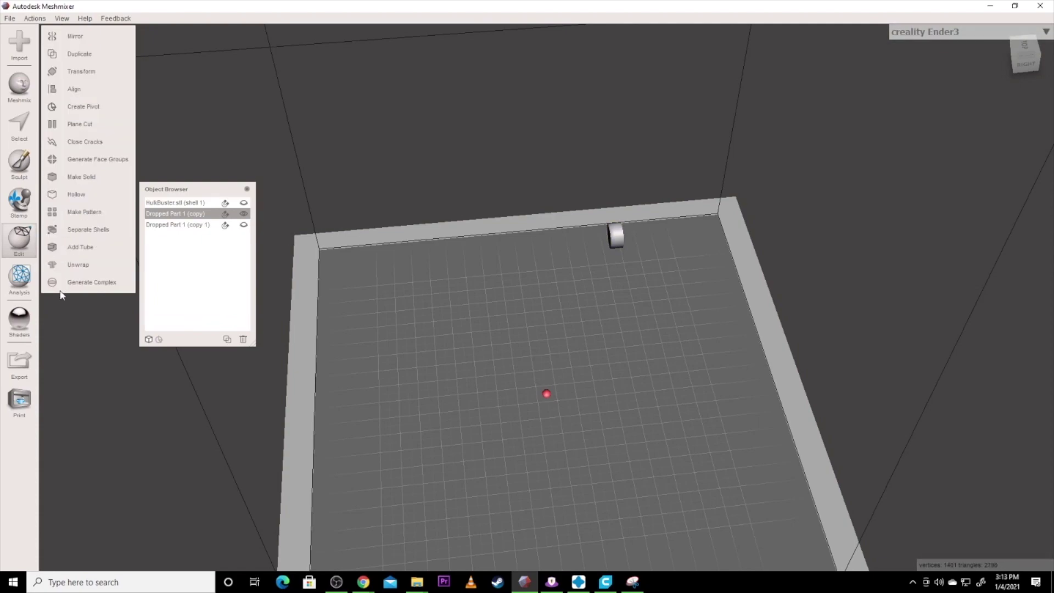
Show the body and the second cylinder copy again
left_click(243, 203)
left_click(244, 203)
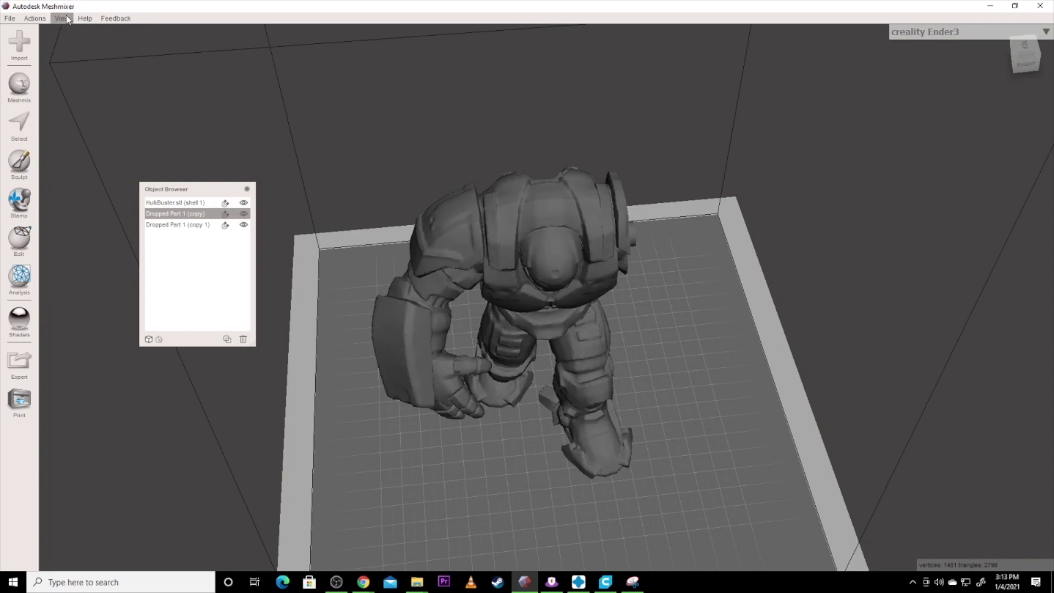
Undo the failed peg hole cut until the separate arm and the first cylinder copy are restored
left_click(35, 18)
left_click(46, 31)
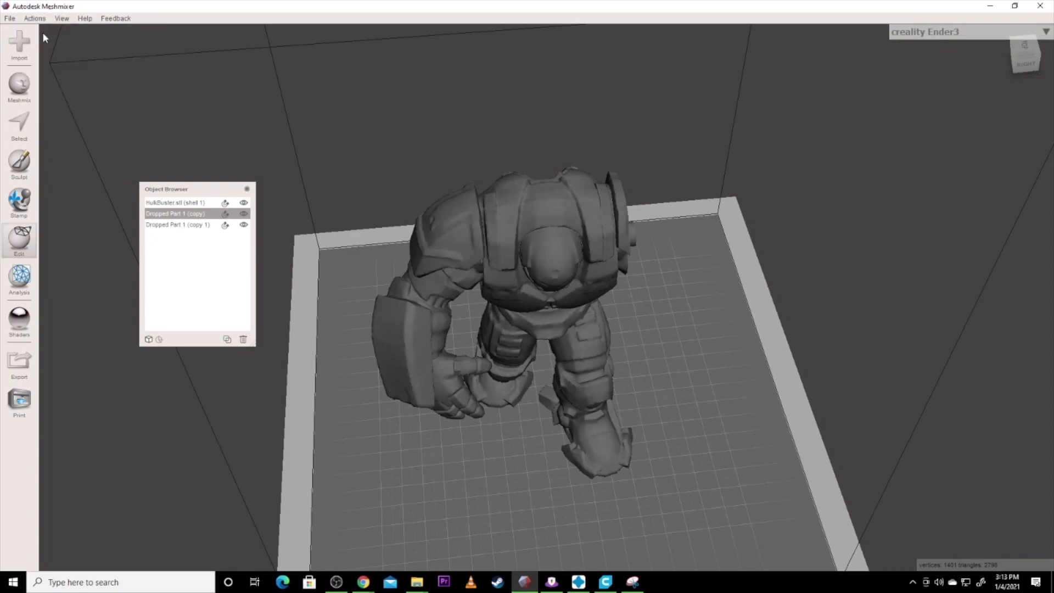
left_click(35, 18)
left_click(44, 31)
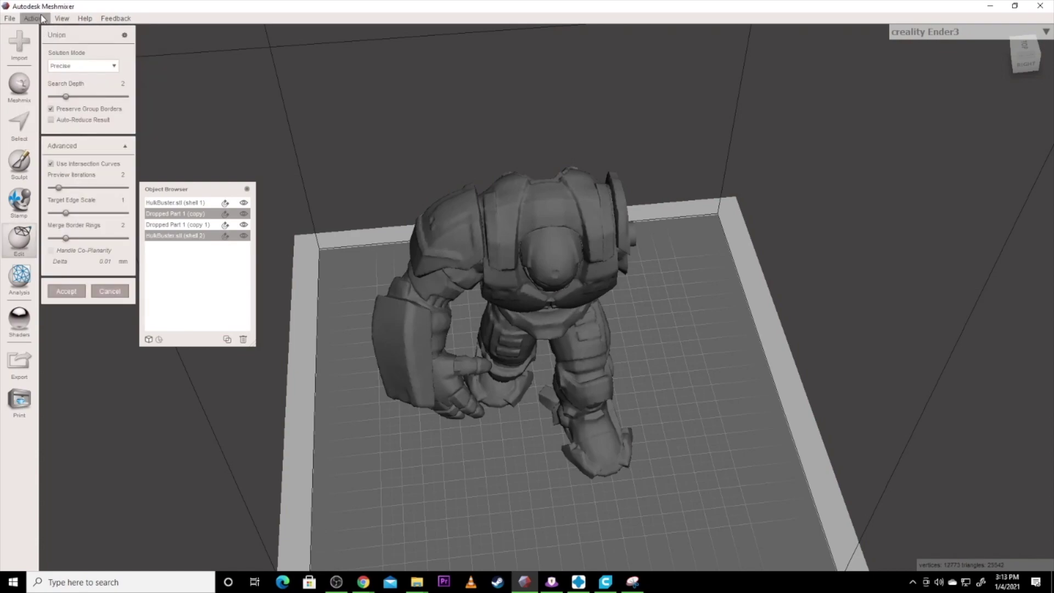
left_click(35, 18)
left_click(52, 34)
left_click(35, 18)
left_click(44, 31)
left_click(35, 18)
left_click(44, 31)
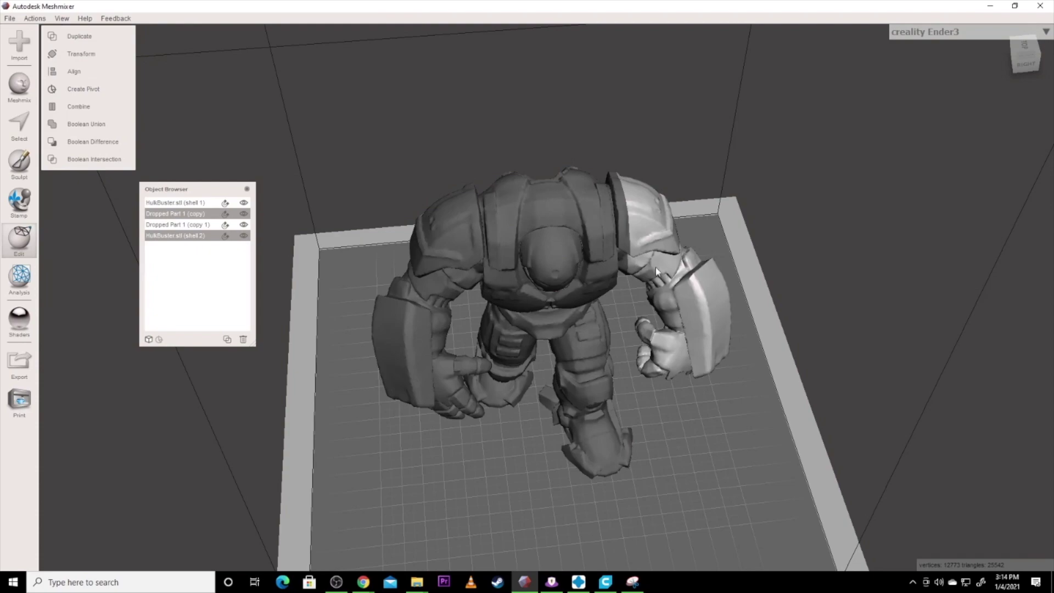
Select the severed arm and hide the body so the cylinder at the shoulder can be reached
left_click(669, 241)
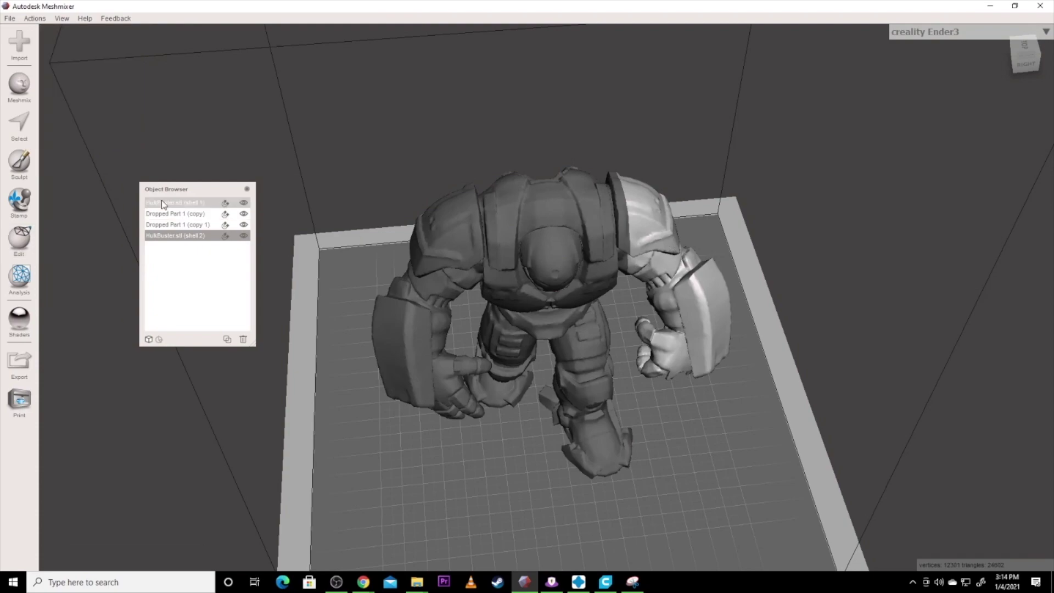
left_click(243, 203)
left_click(626, 242)
left_click(642, 243)
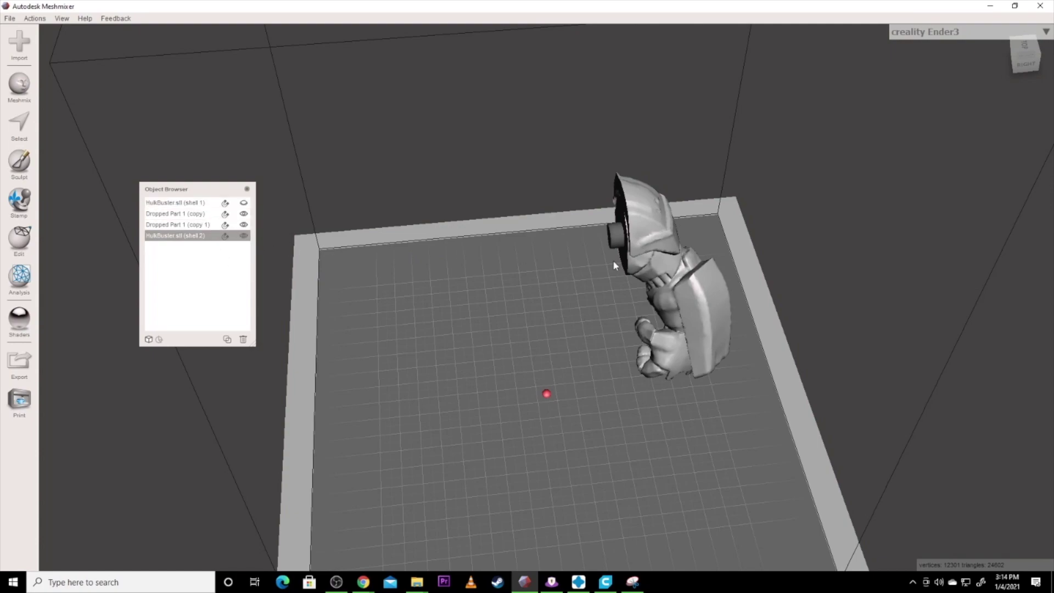
Subtract the first cylinder copy from the arm with Boolean Difference, Use Intersection Curves off and a target edge scale of 0.36
left_click(614, 236, "shift")
left_click(19, 239)
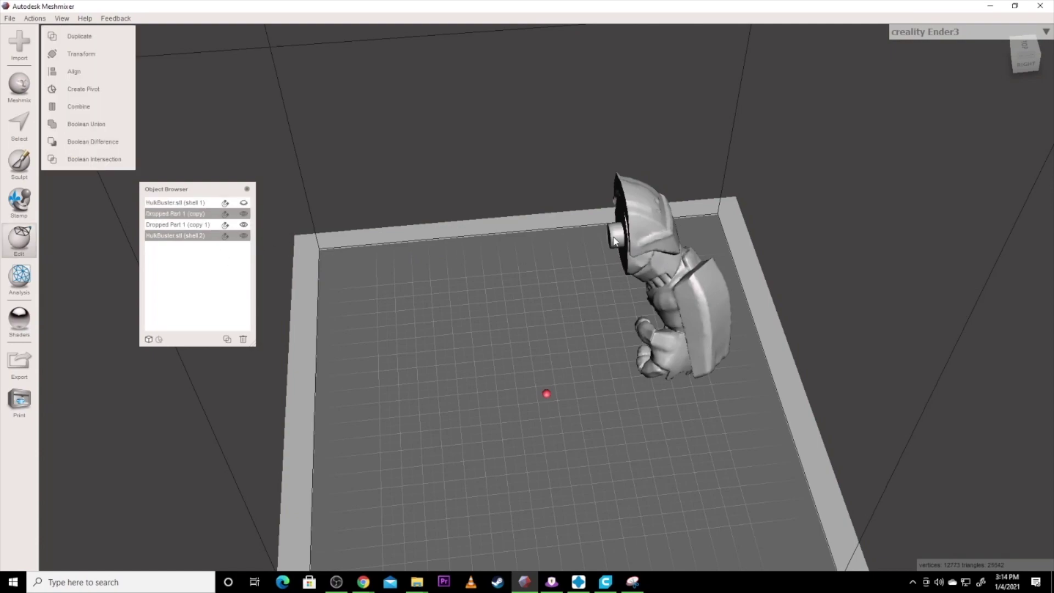
left_click(95, 141)
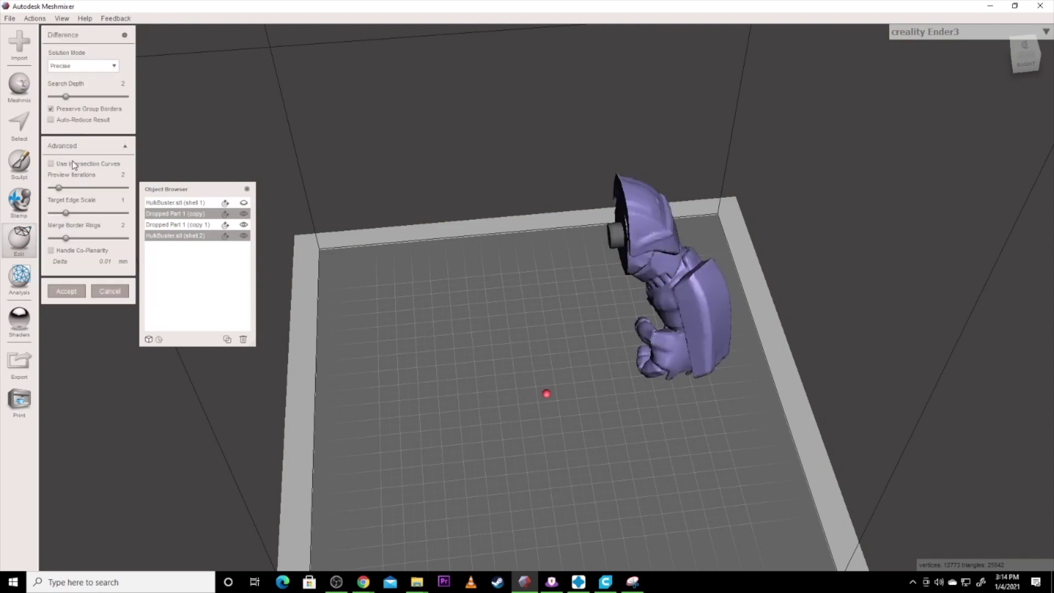
left_click_drag(65, 213, 54, 214)
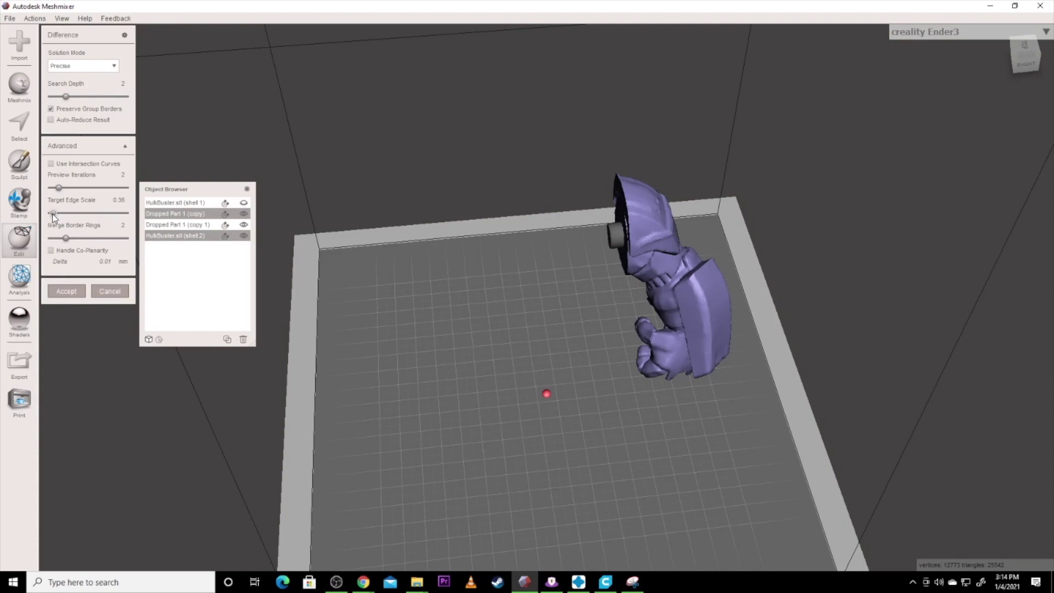
left_click(66, 291)
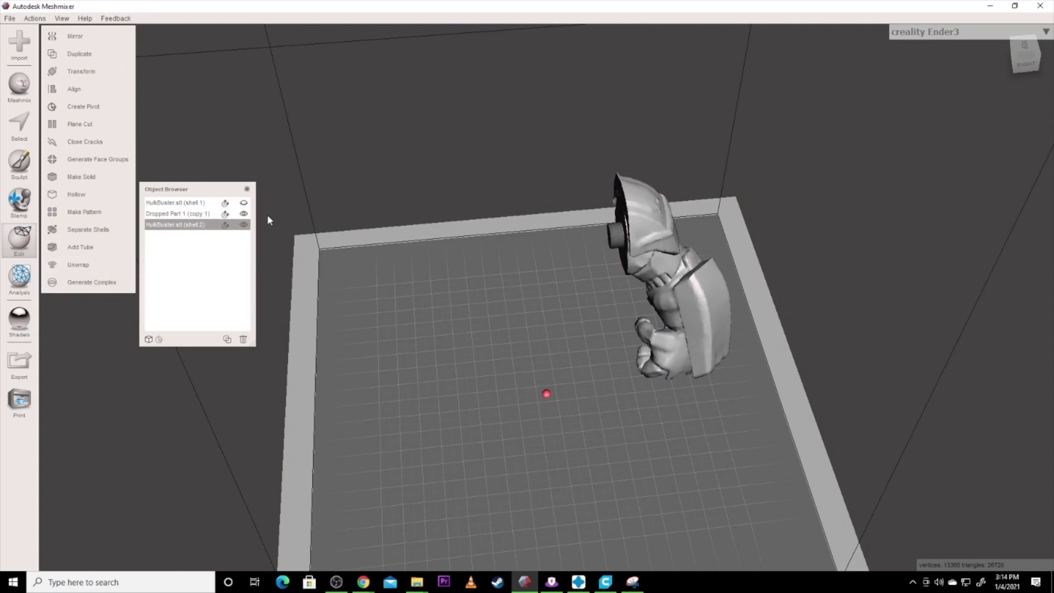
Show the body again and check the body, arm and remaining cylinder copy by selecting each one separately
left_click(169, 224)
left_click(180, 225)
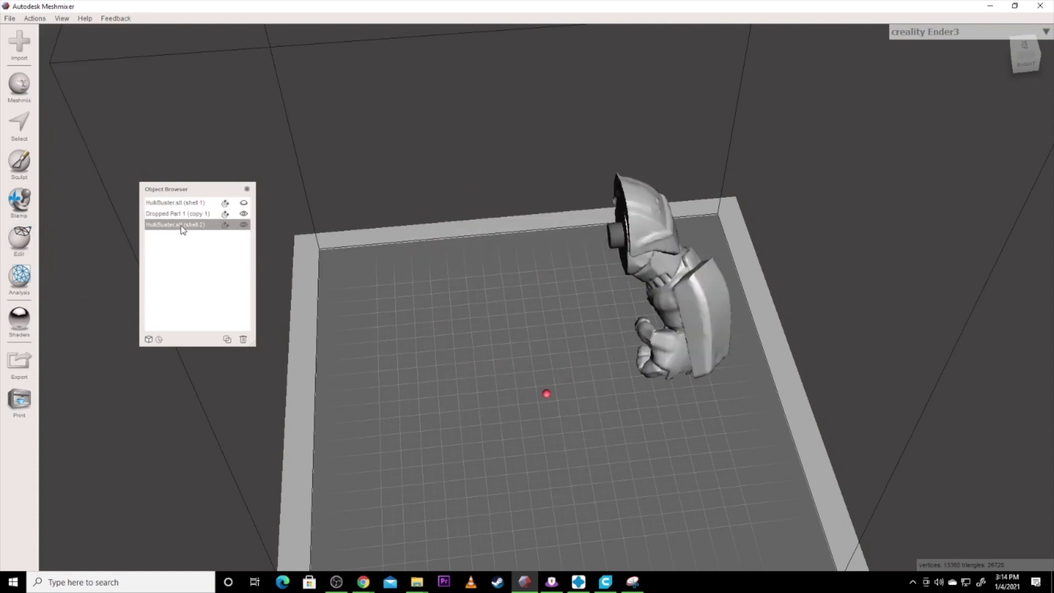
left_click(187, 206)
left_click(244, 203)
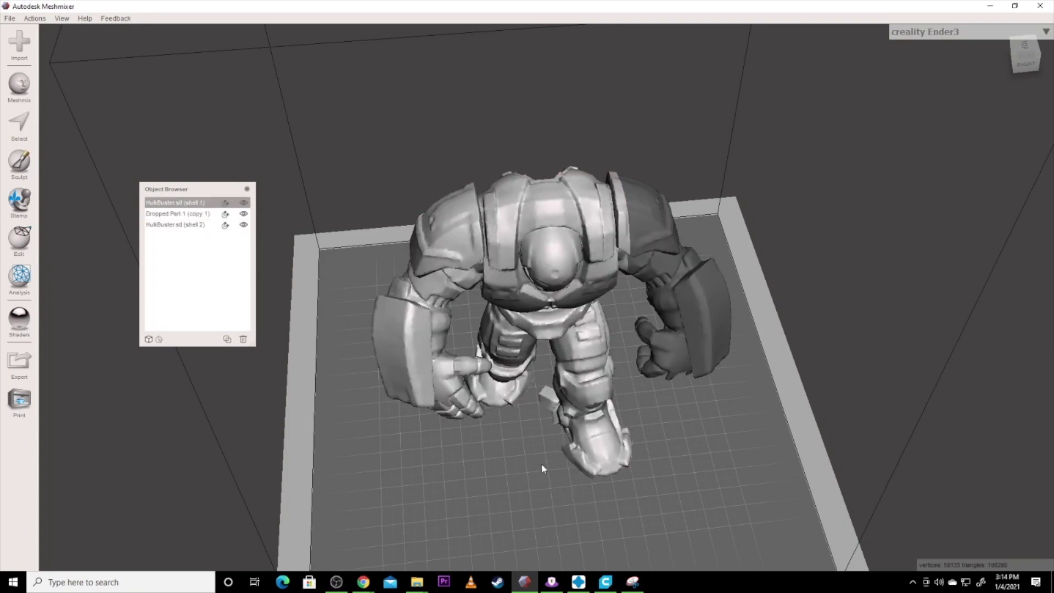
left_click_drag(1027, 65, 932, 77)
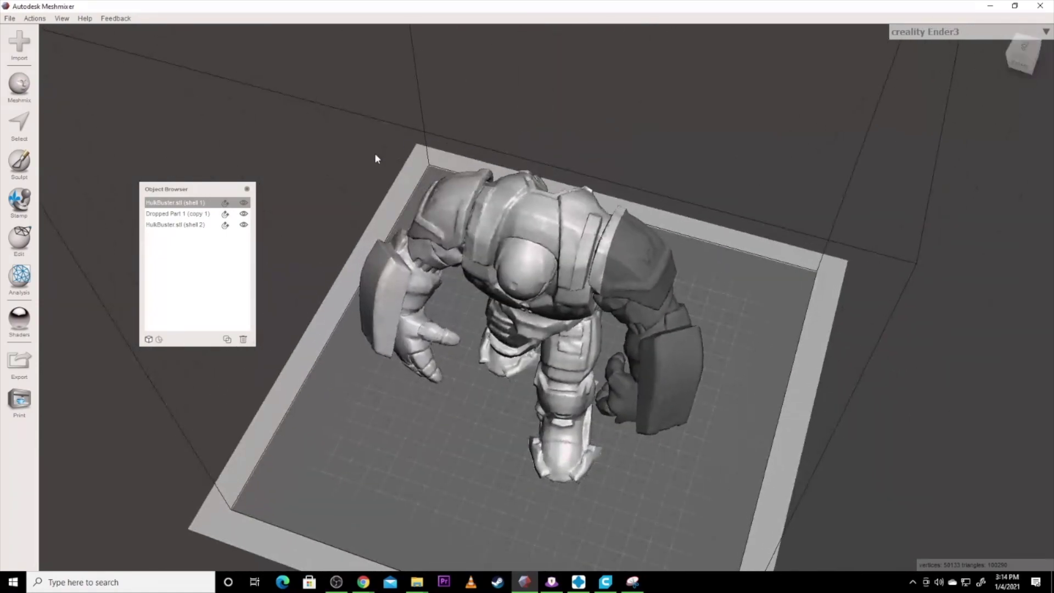
left_click(187, 226)
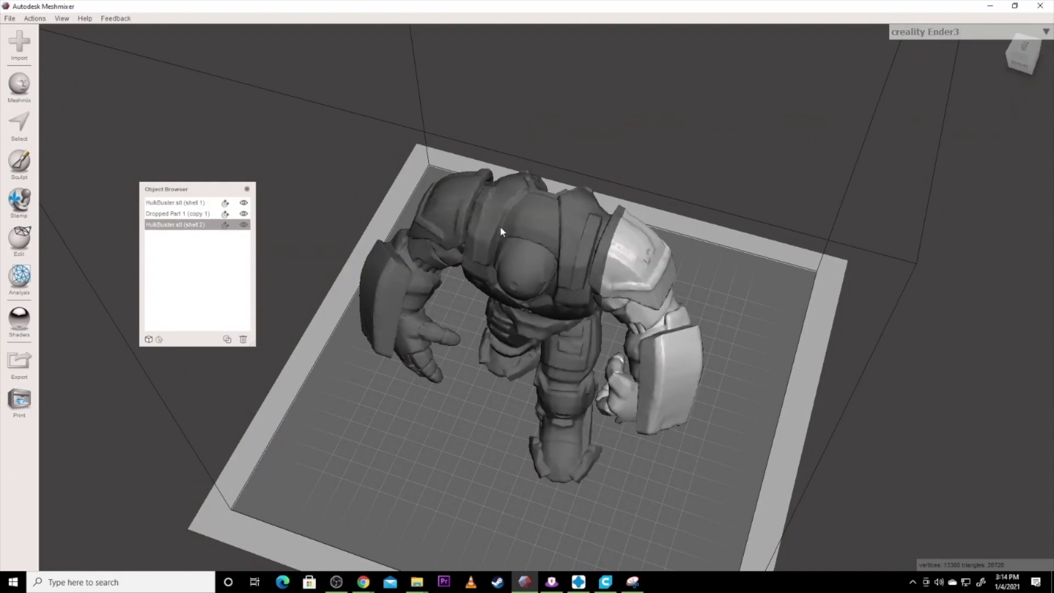
left_click(176, 214)
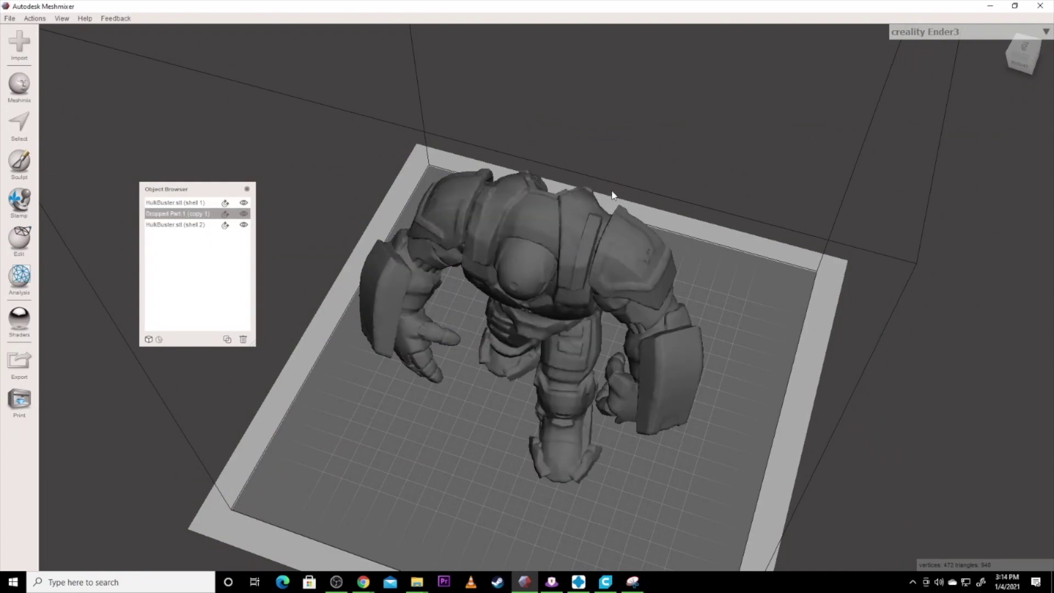
Inspect the remaining cylinder alone and against the body by hiding the body and arm, and show both parts again
left_click(243, 225)
left_click(244, 203)
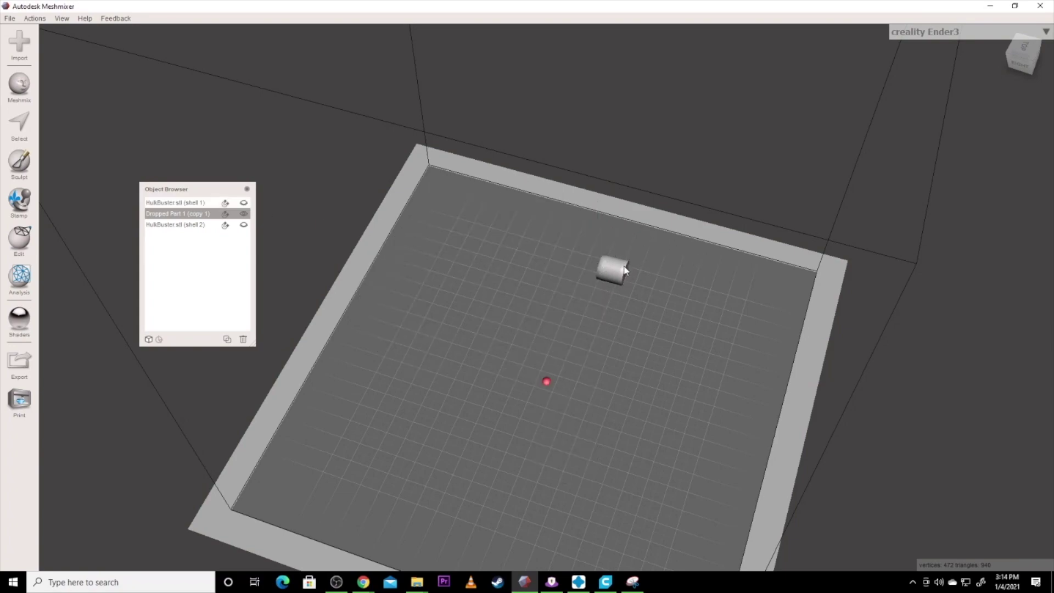
left_click(244, 203)
left_click(243, 224)
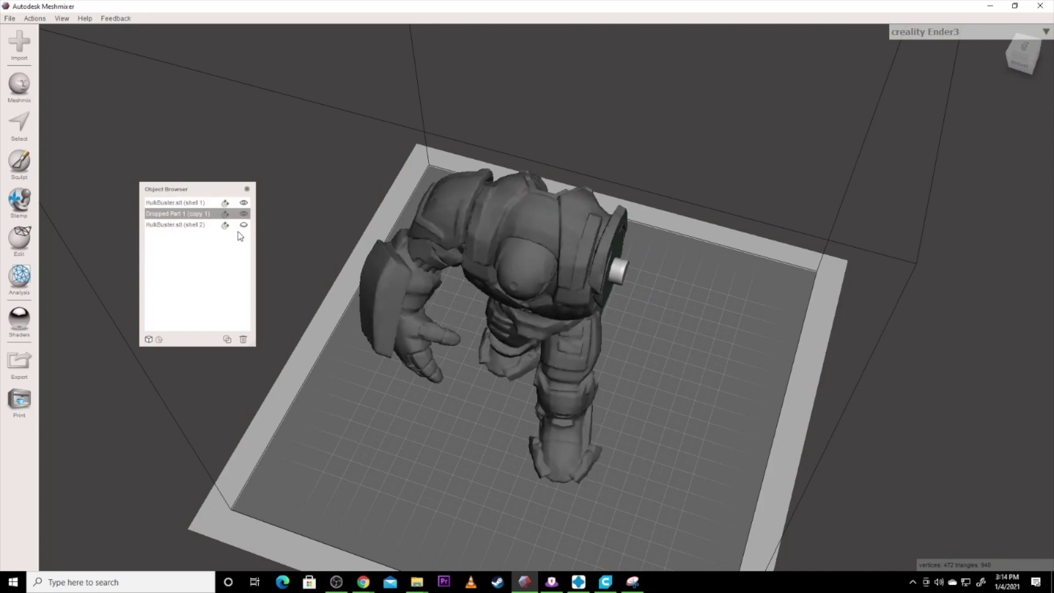
left_click(244, 224)
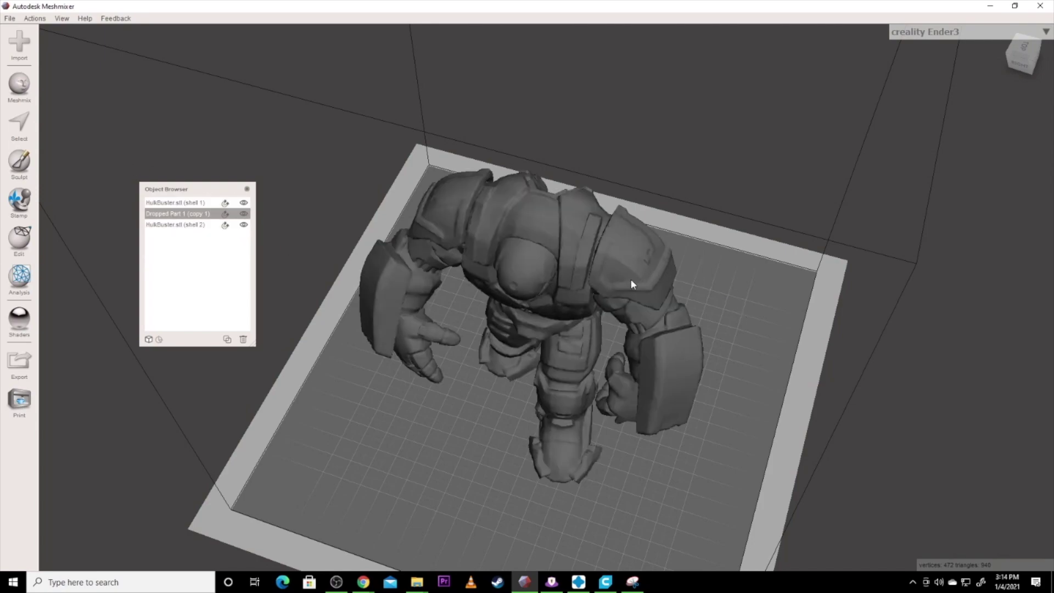
left_click(1020, 52)
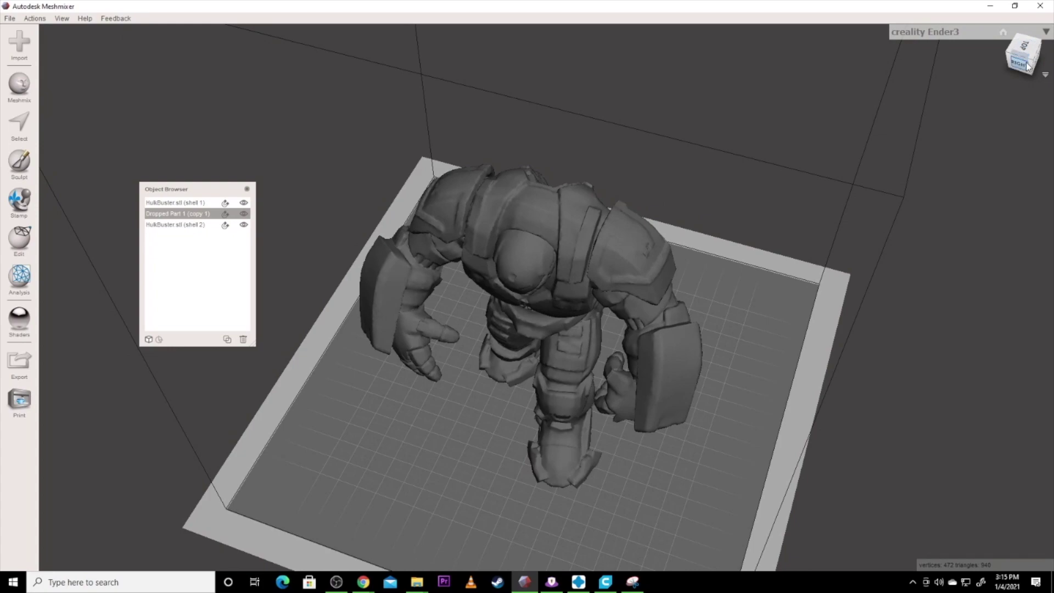
right_click_drag(680, 164, 704, 153)
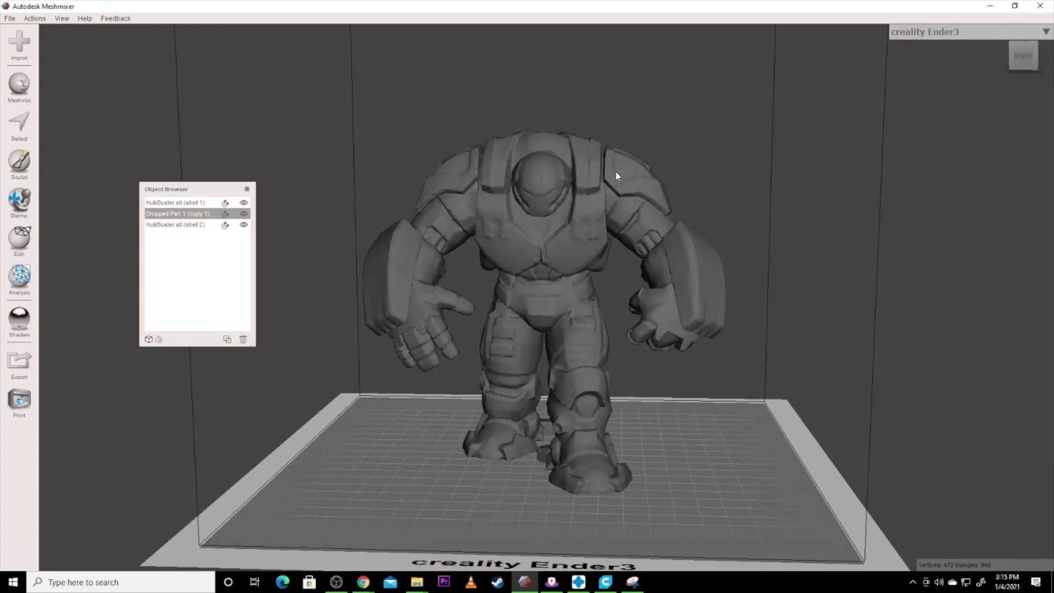